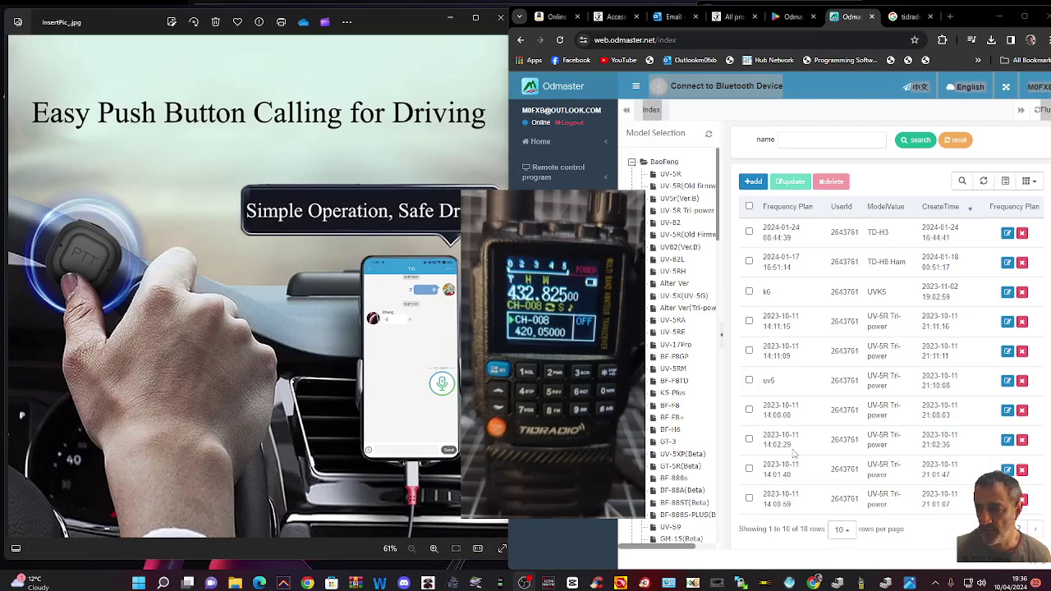
# - Browse the TIDRADIO all-products page from the H8 radios down to the wireless programmer adapter
pyautogui.hotkey('ctrl', '4')
pyautogui.scroll(-2, 920, 307)
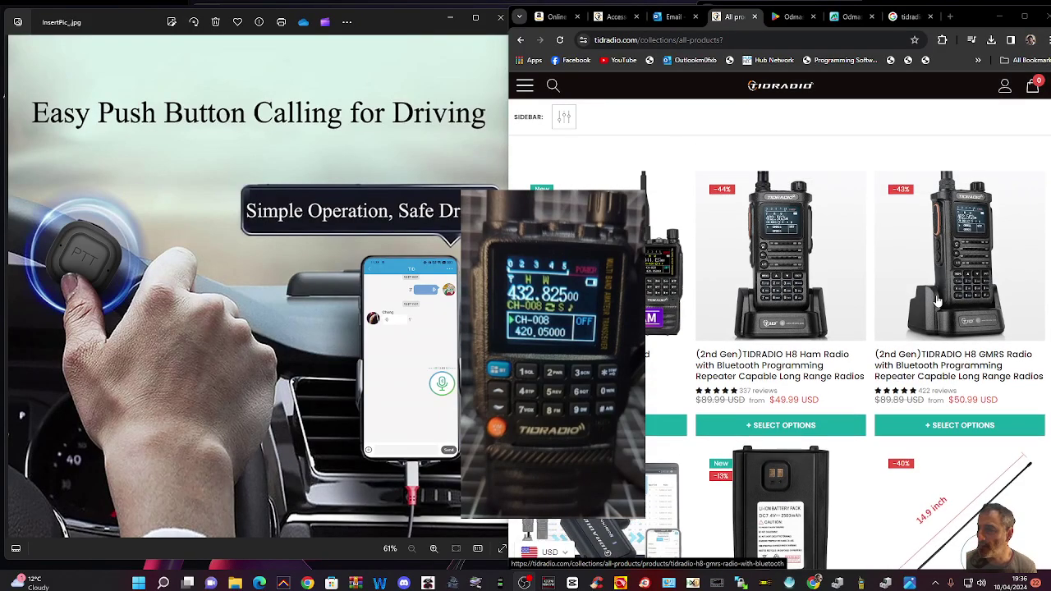
pyautogui.scroll(1, 941, 296)
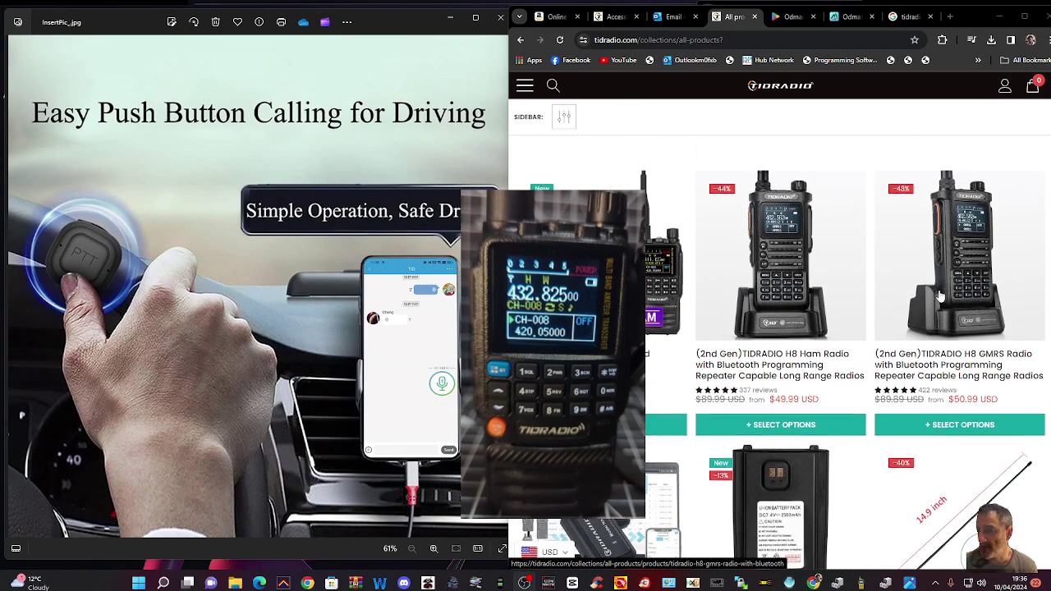
pyautogui.scroll(-1, 941, 296)
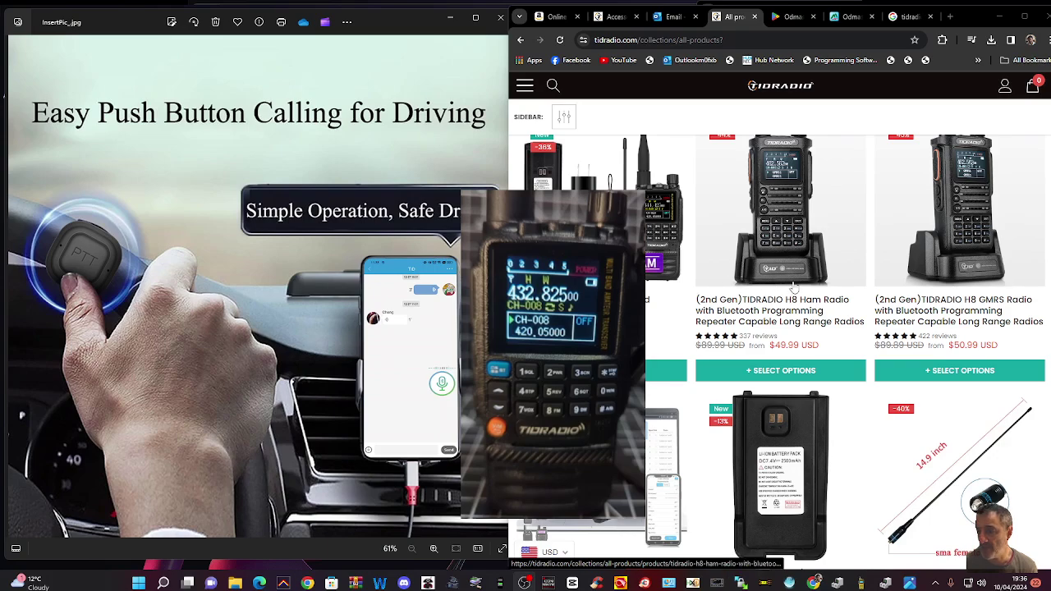
pyautogui.scroll(1, 883, 279)
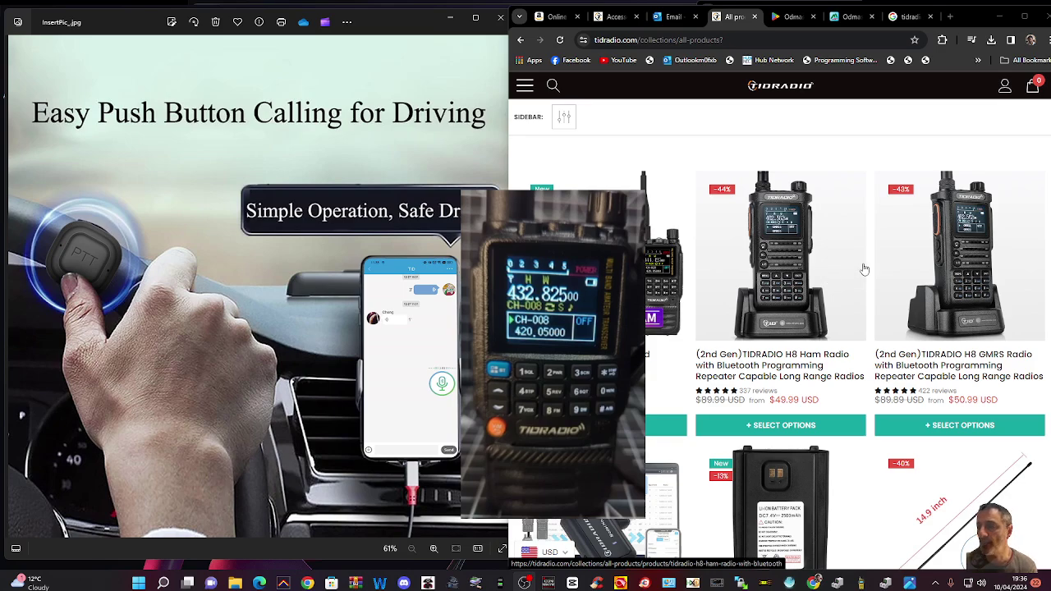
pyautogui.scroll(-1, 865, 266)
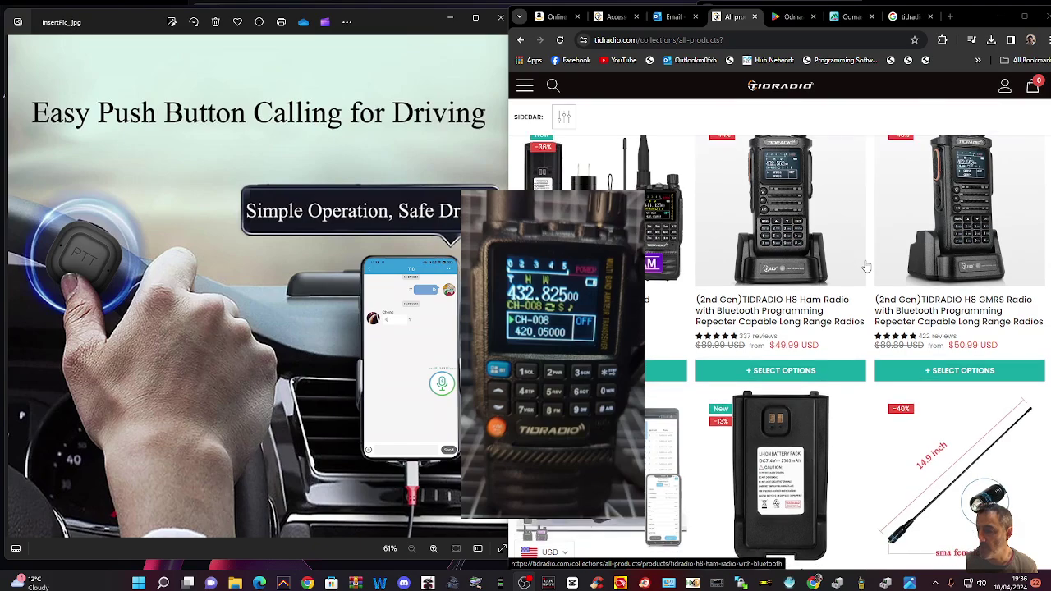
pyautogui.scroll(-3, 918, 253)
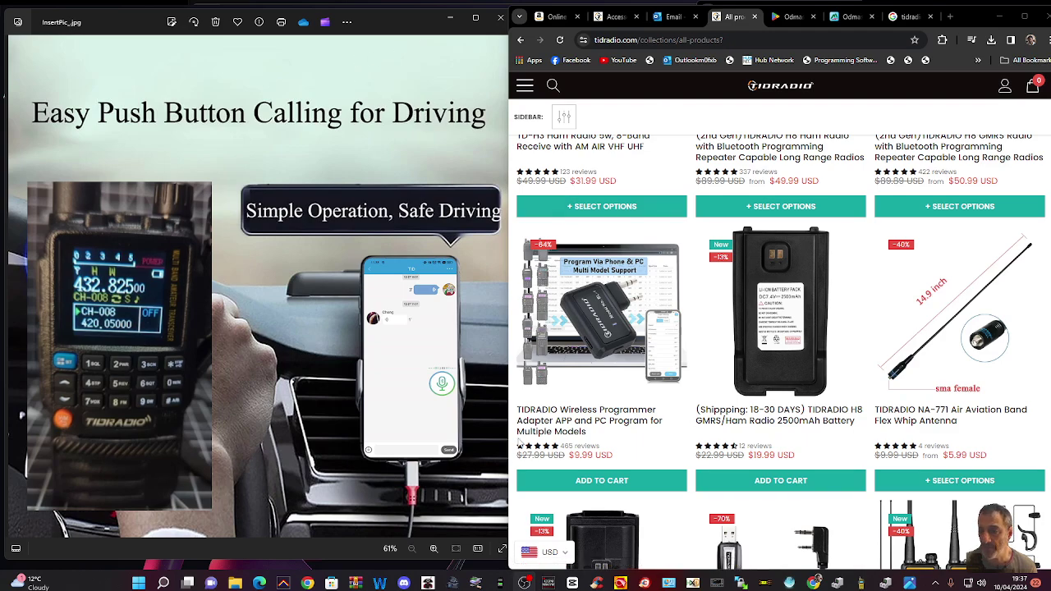
# - View the saved frequency plans and radio model list on the Odmaster web page
pyautogui.hotkey('ctrl', 'Tab')
pyautogui.hotkey('ctrl', 'Tab')
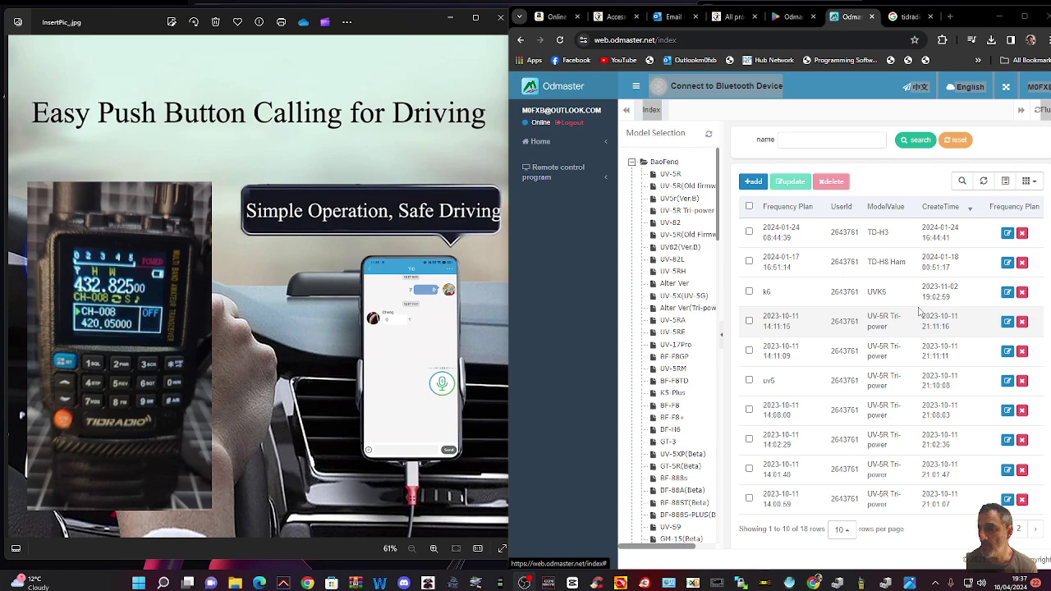
pyautogui.scroll(-1, 900, 316)
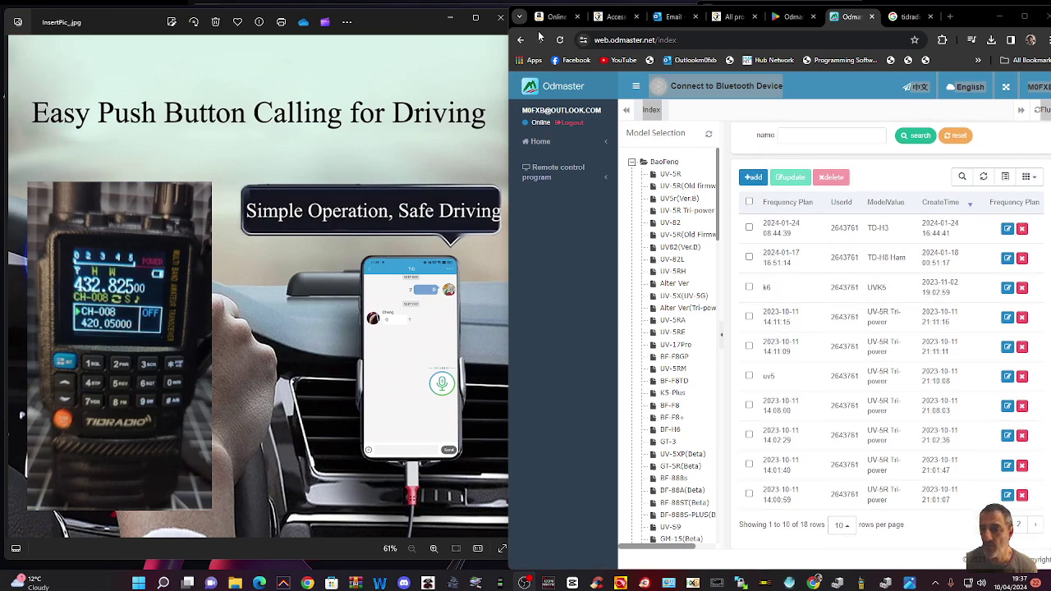
# - Look through the Odmaster listing on Google Play, including its app screenshots
pyautogui.click(784, 20)
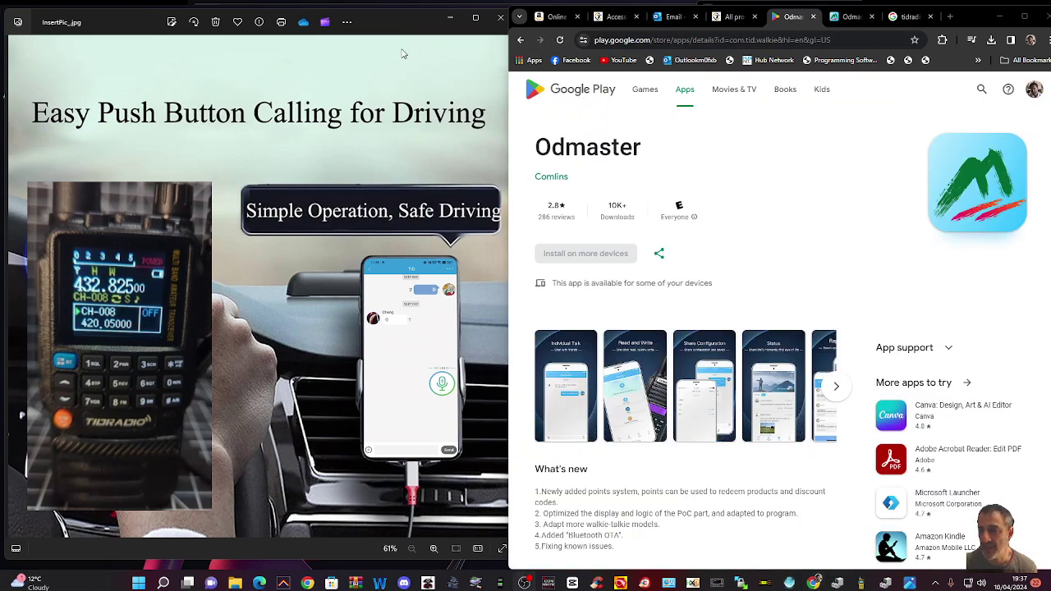
pyautogui.scroll(-3, 870, 205)
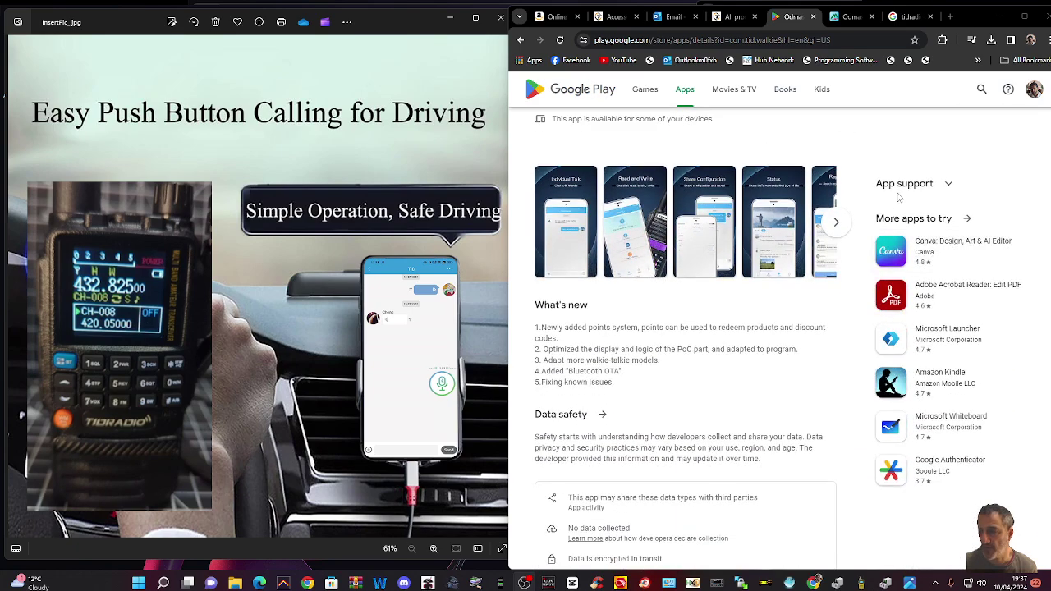
pyautogui.click(837, 225)
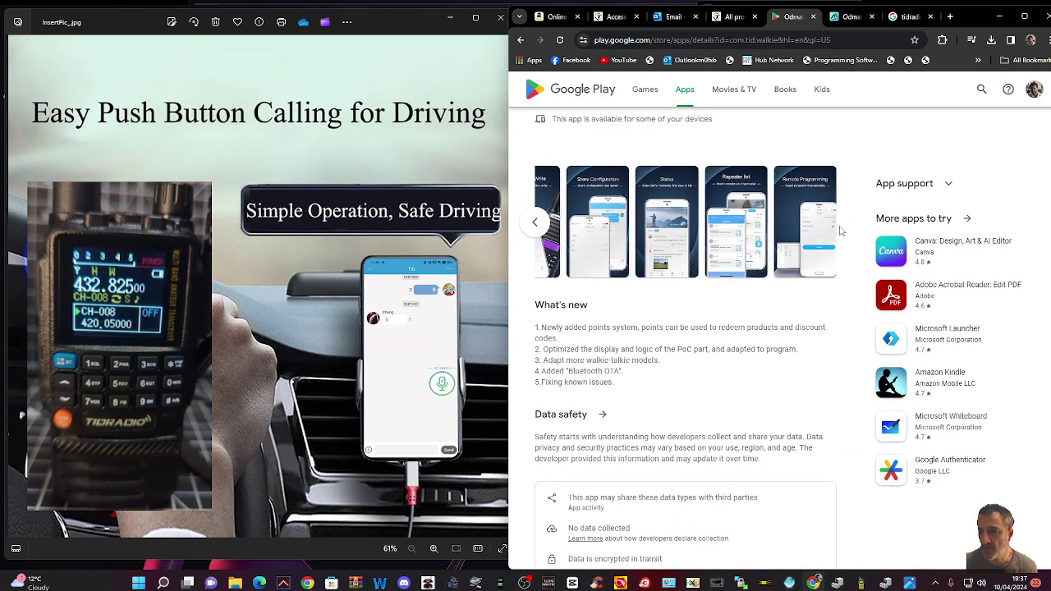
pyautogui.click(535, 222)
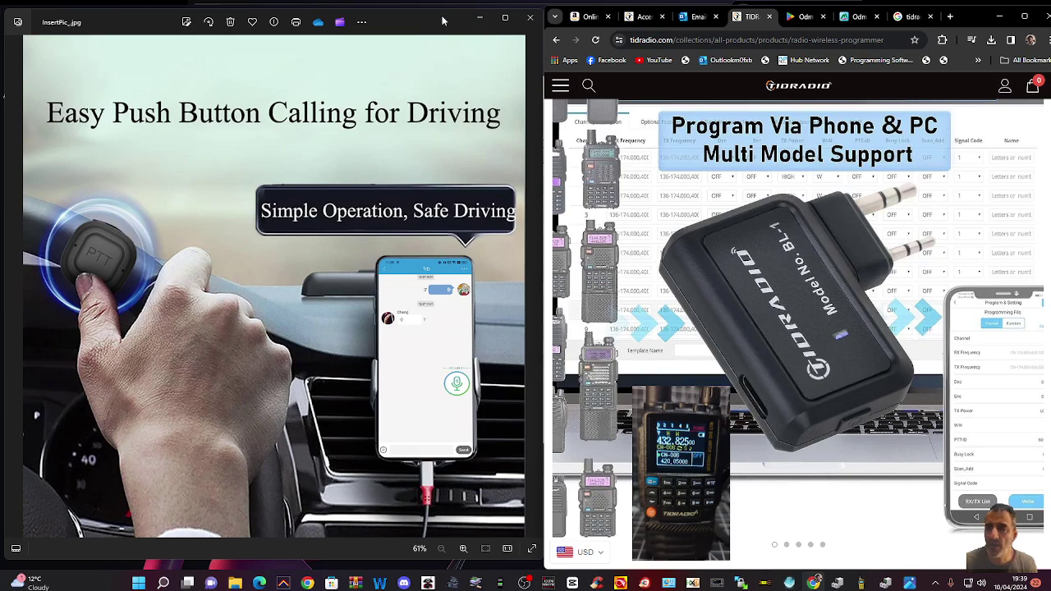
# - Bring the TIDRADIO_H3(HAM) programming window to the front, then reposition and enlarge it beside the radio's camera view
pyautogui.moveTo(433, 29); pyautogui.dragTo(413, 34)
pyautogui.click(532, 92)
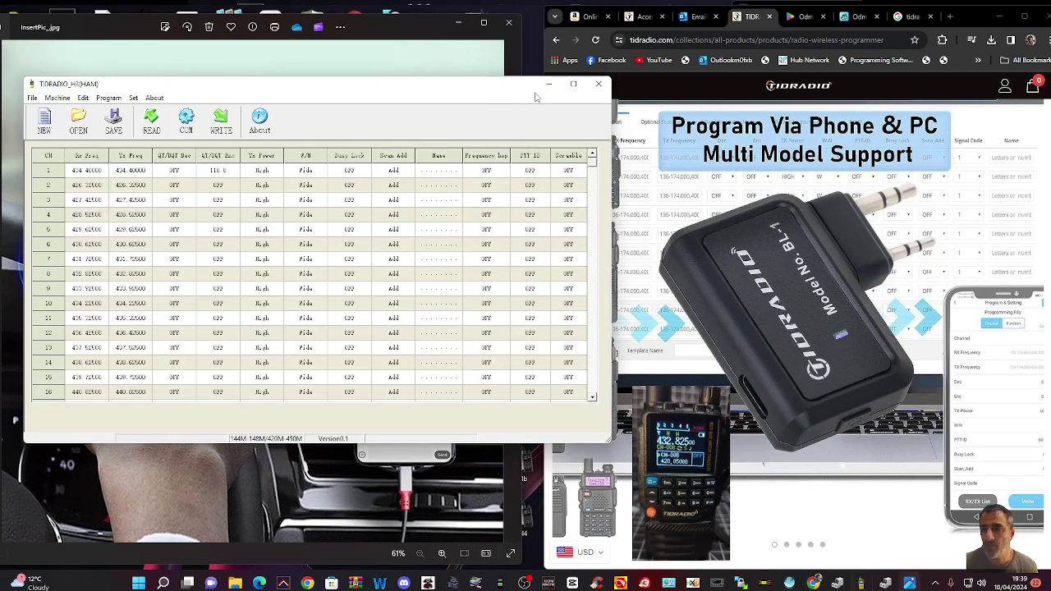
pyautogui.moveTo(505, 82); pyautogui.dragTo(460, 138)
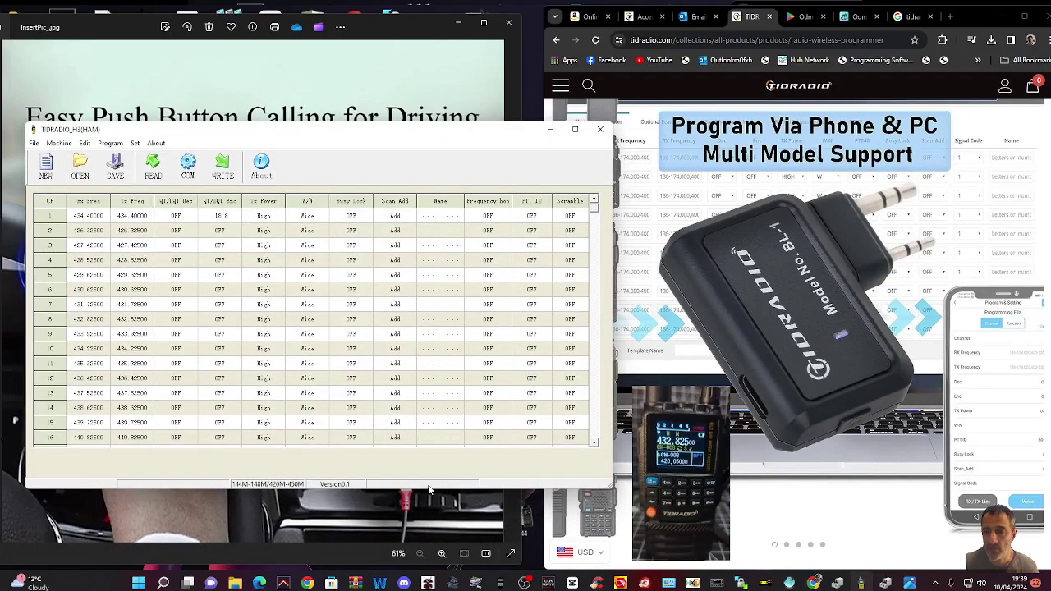
pyautogui.moveTo(387, 491); pyautogui.dragTo(392, 539)
pyautogui.moveTo(404, 135); pyautogui.dragTo(395, 122)
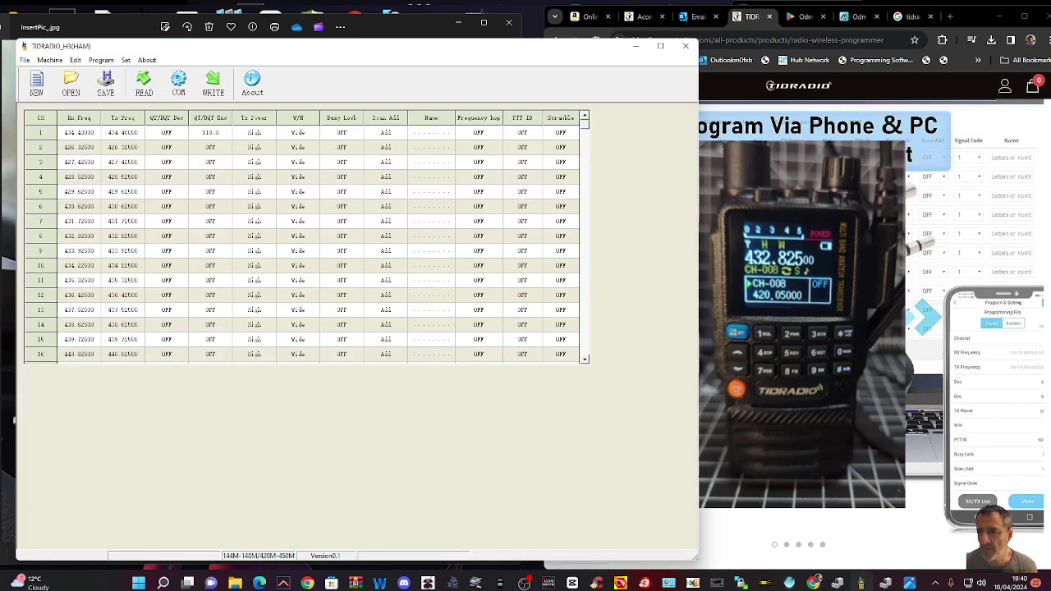
pyautogui.moveTo(696, 201); pyautogui.dragTo(688, 201)
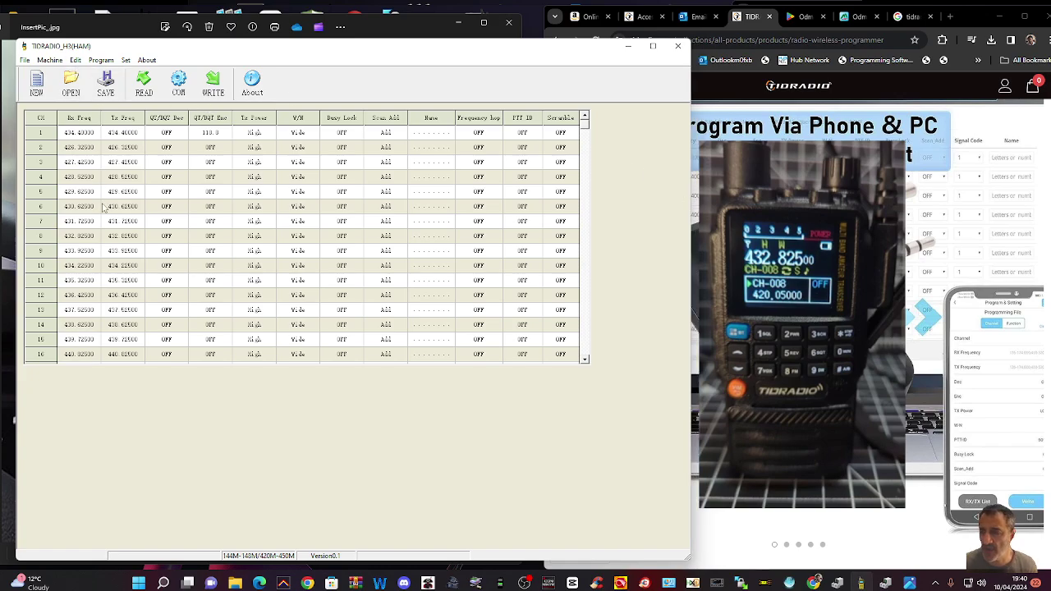
# - Open the communication port settings of the TIDRADIO_H3(HAM) programming software
pyautogui.click(100, 61)
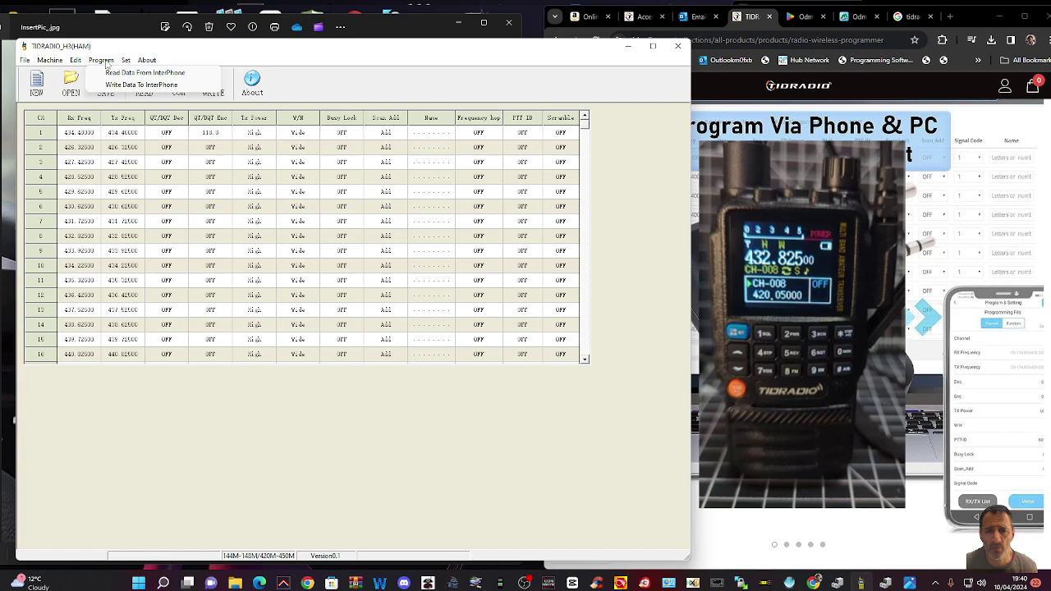
pyautogui.moveTo(73, 62)
pyautogui.moveTo(124, 64)
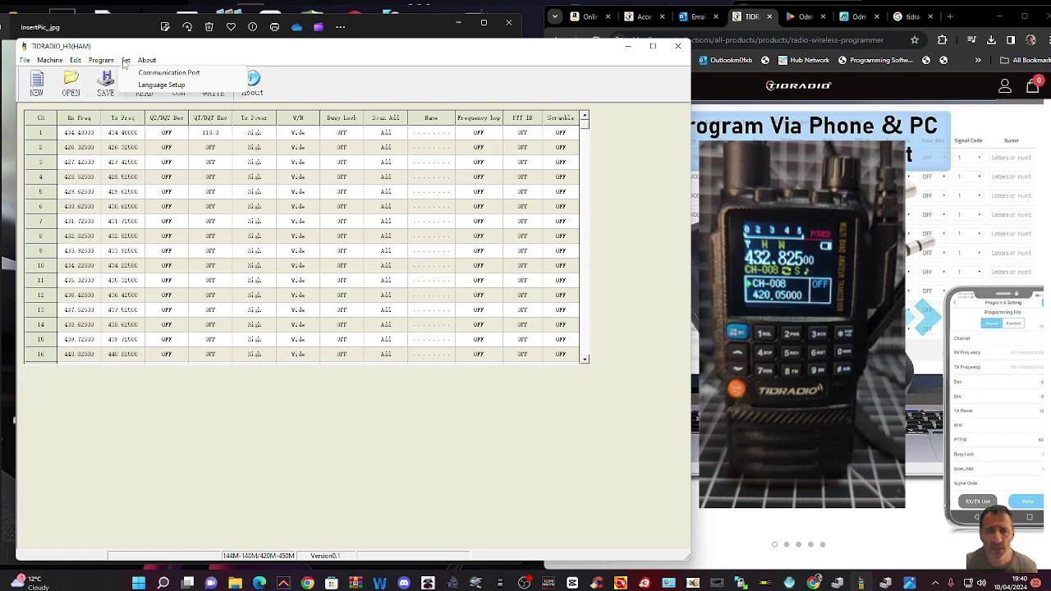
pyautogui.click(125, 61)
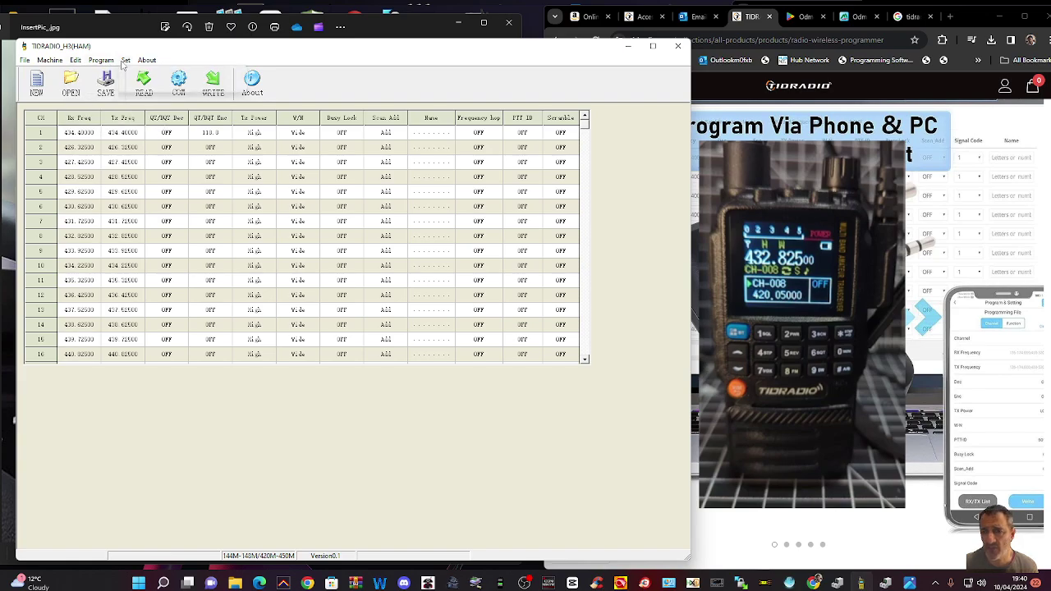
pyautogui.click(125, 61)
pyautogui.click(125, 61)
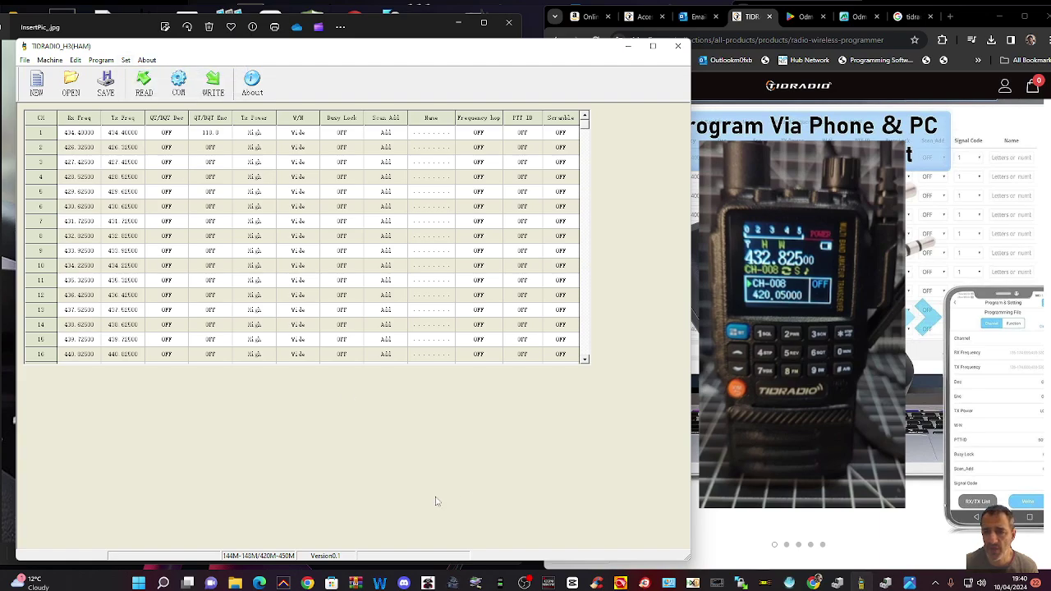
# - Check the USB cable's port number in Device Manager and confirm COM31 as the communication port
pyautogui.rightClick(142, 585)
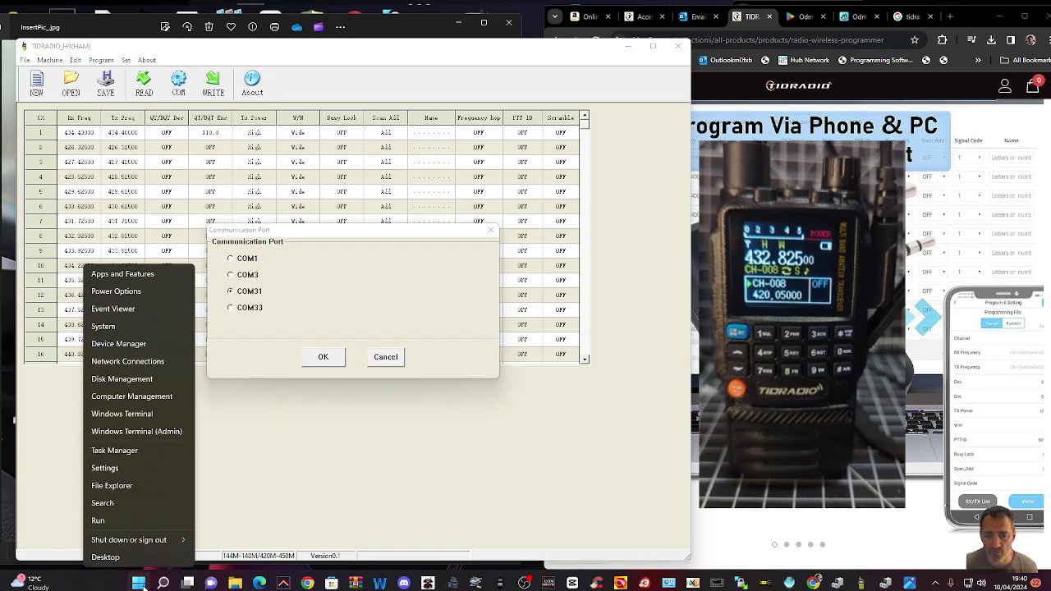
pyautogui.click(131, 344)
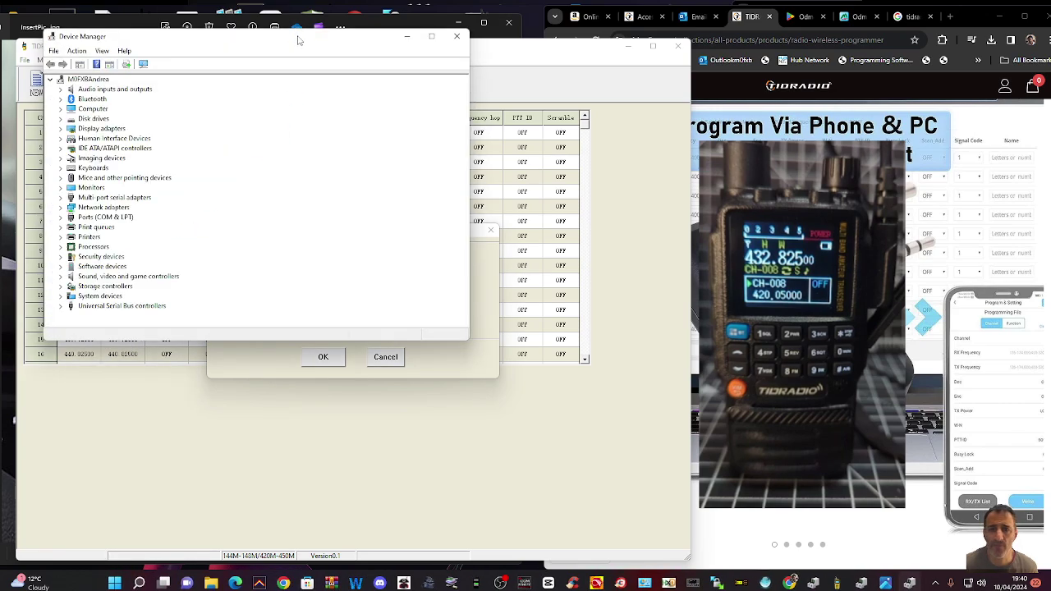
pyautogui.moveTo(299, 40); pyautogui.dragTo(321, 144)
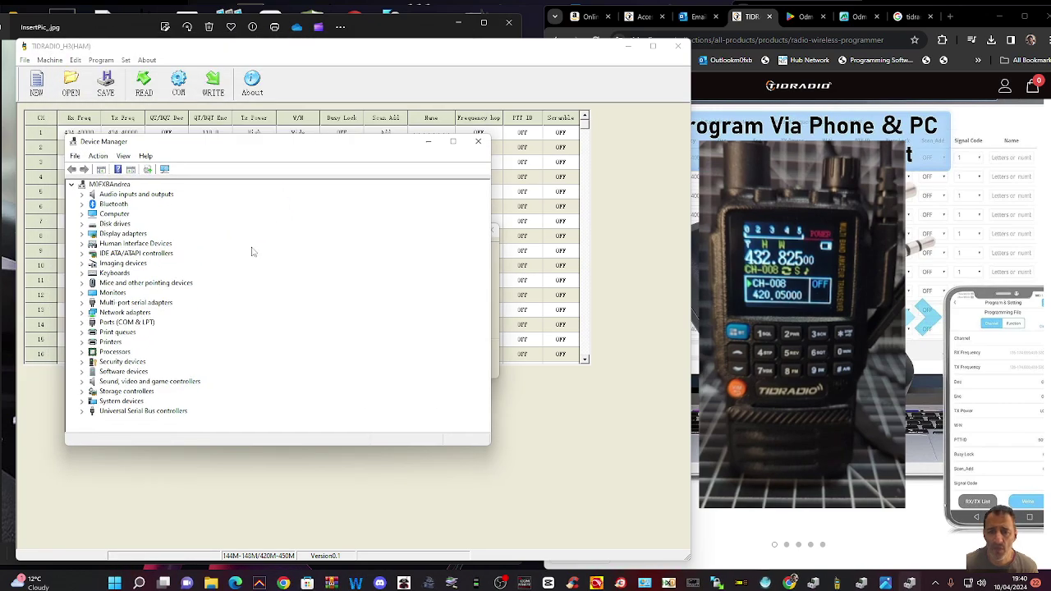
pyautogui.doubleClick(128, 322)
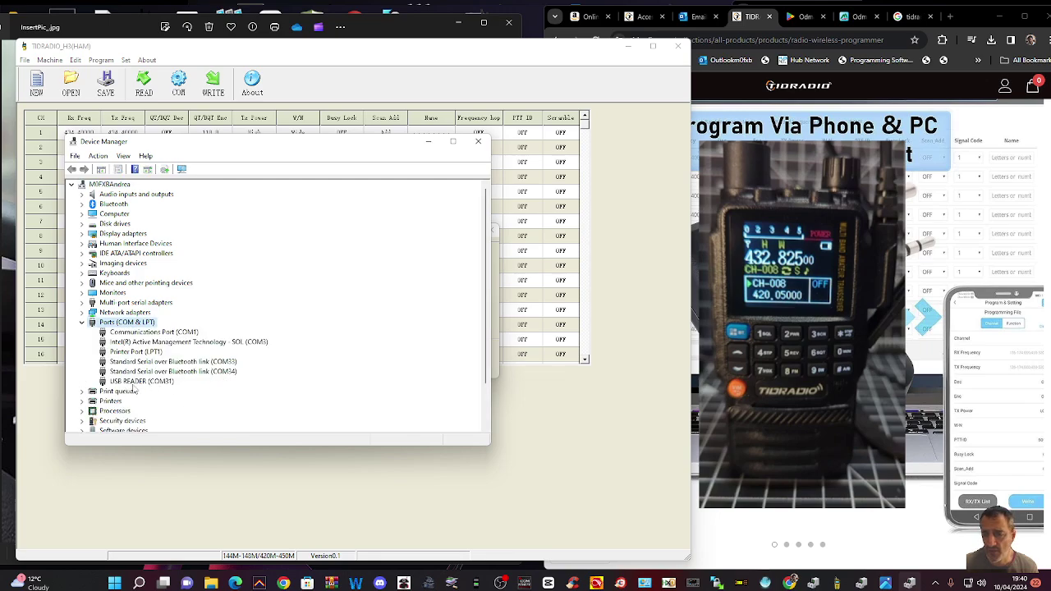
pyautogui.click(428, 145)
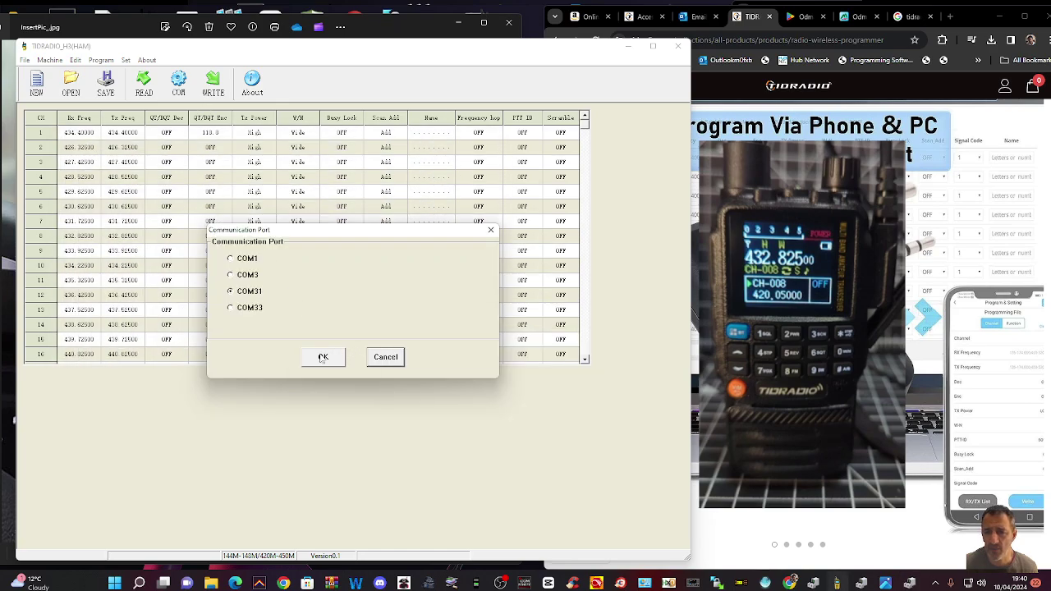
pyautogui.click(323, 358)
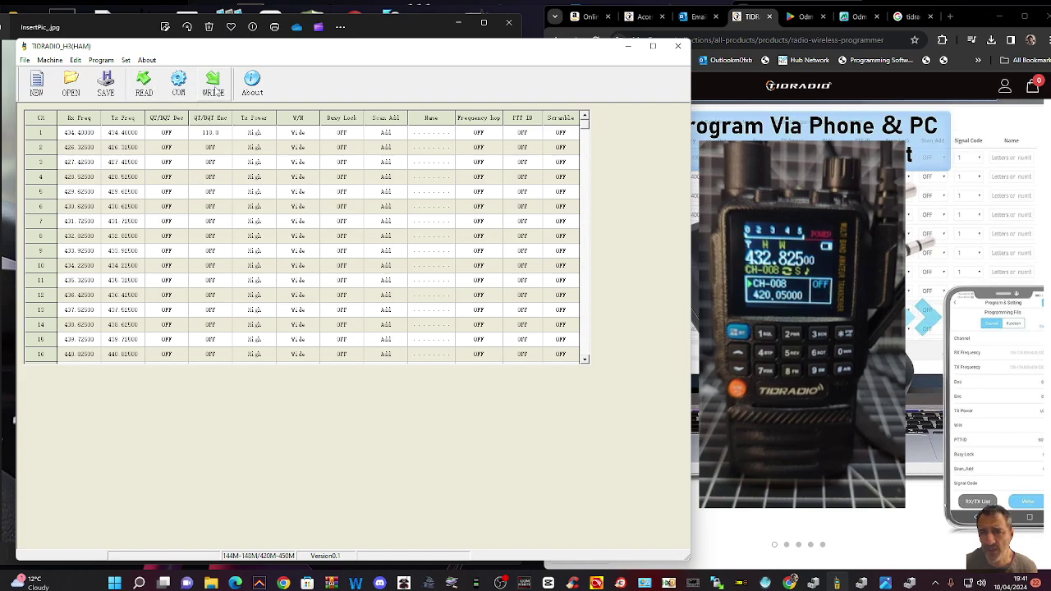
pyautogui.click(125, 60)
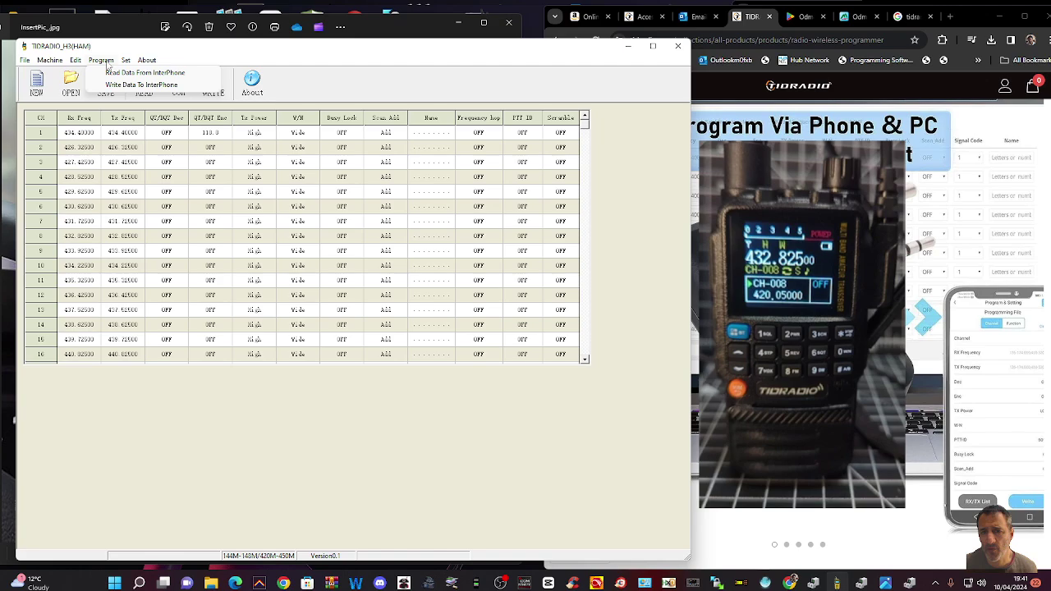
pyautogui.click(353, 98)
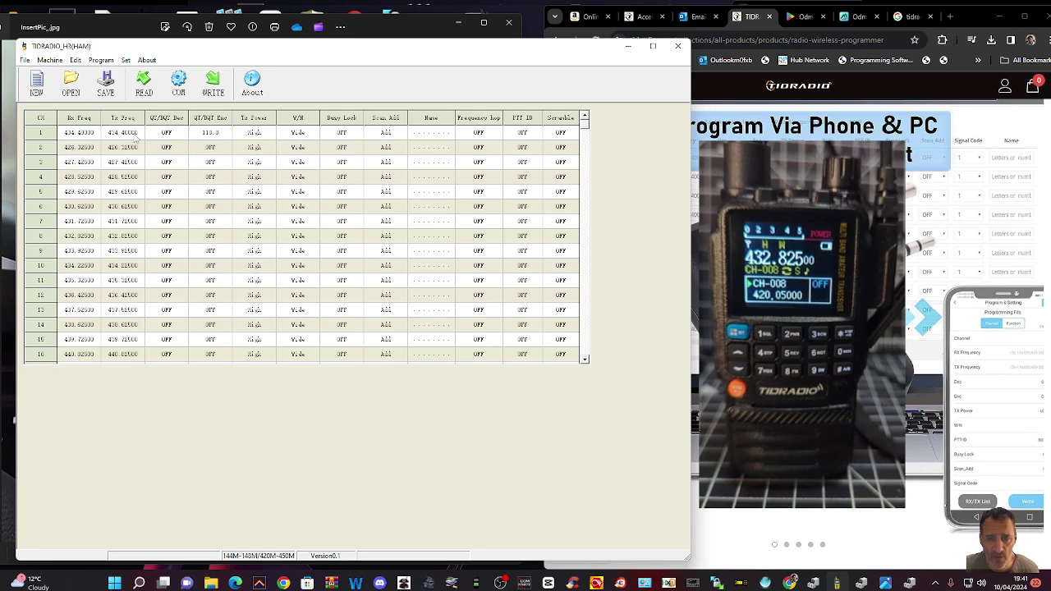
# - Name channel 1 HUBNET
pyautogui.click(424, 132)
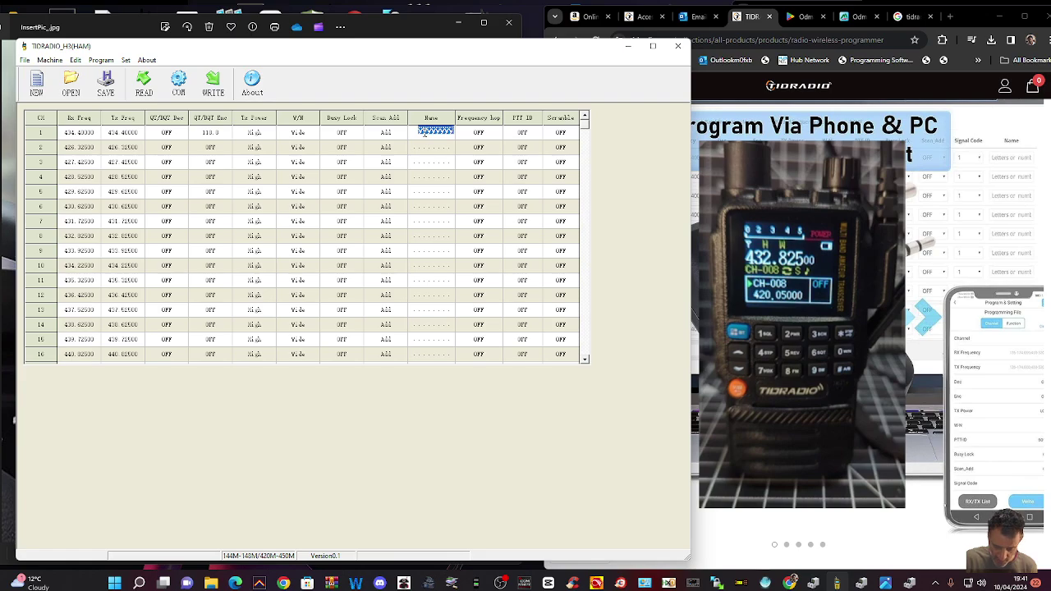
pyautogui.write('HUBNET')
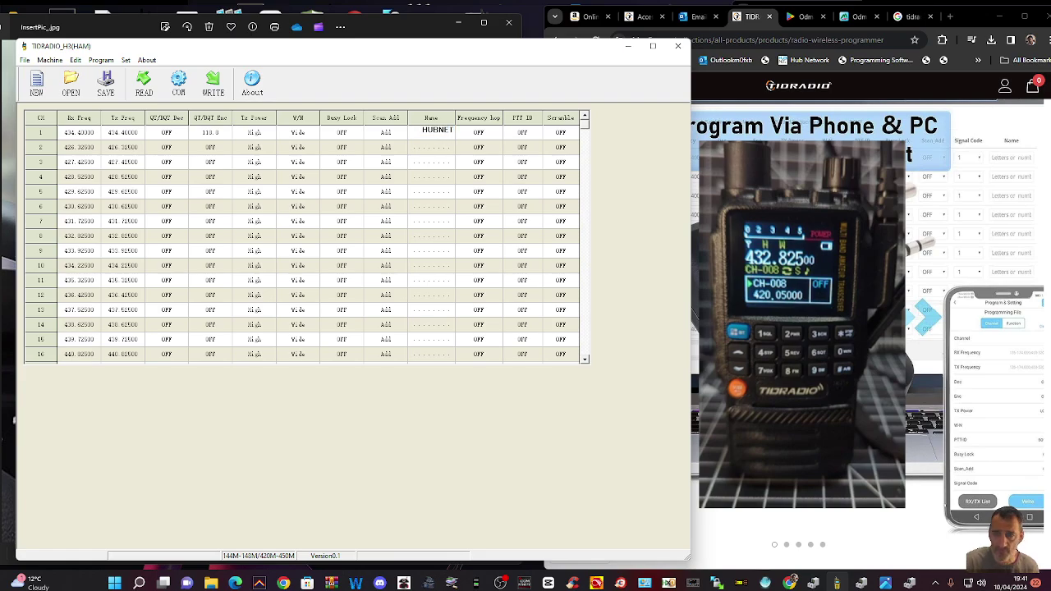
# - Set channel 2's receive frequency to 145.600 and its transmit frequency to 145.000
pyautogui.click(82, 146)
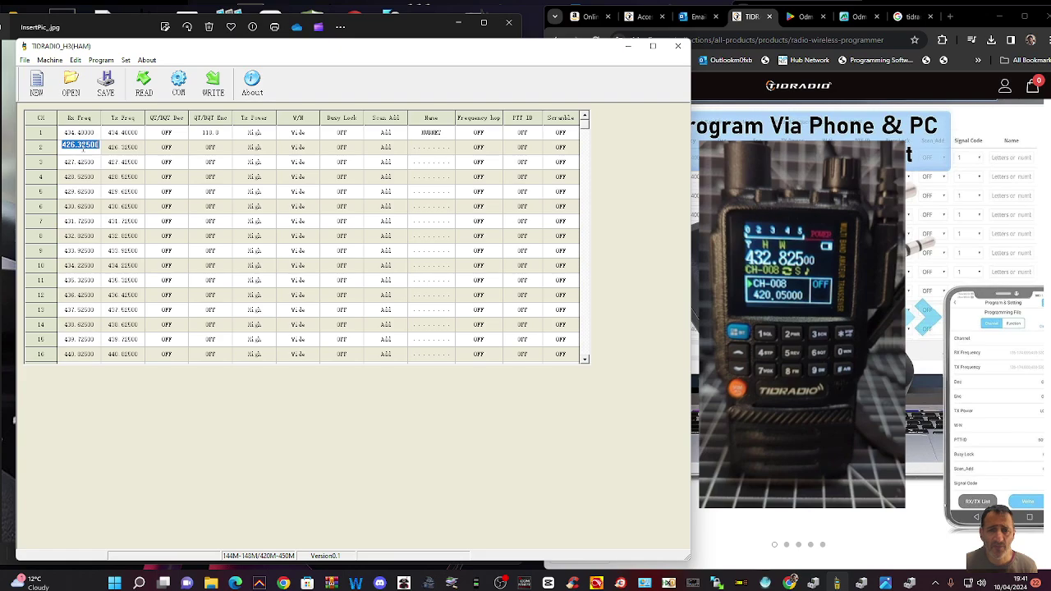
pyautogui.press('BackSpace')
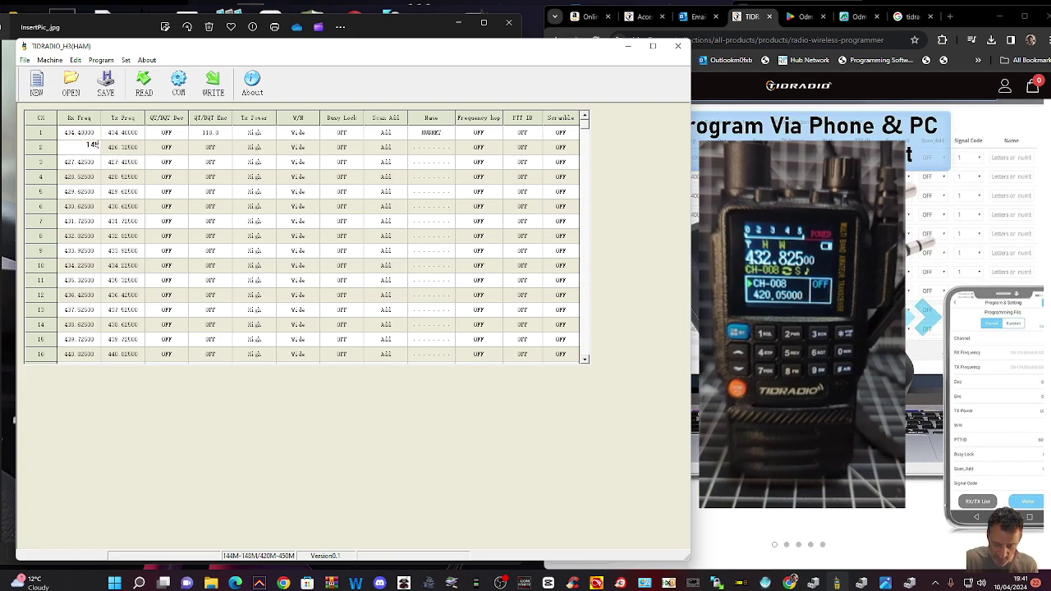
pyautogui.write('145.600')
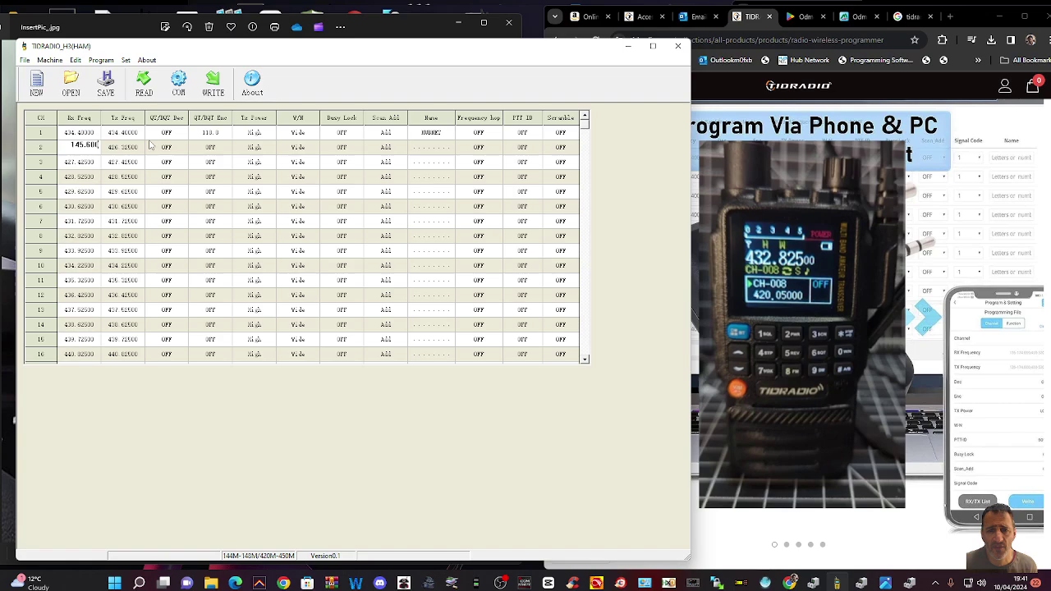
pyautogui.click(135, 146)
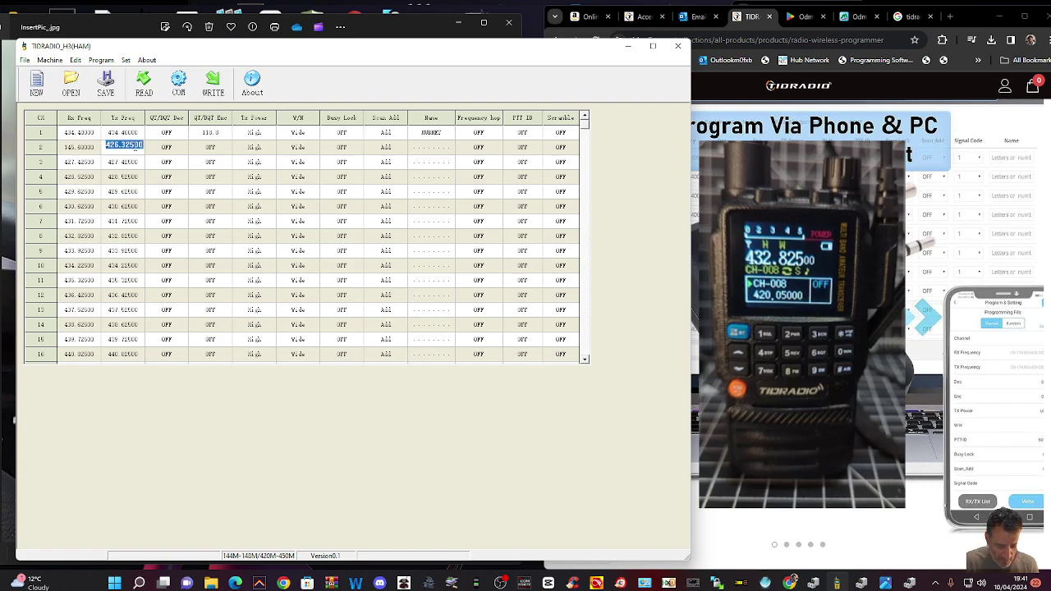
pyautogui.write('1')
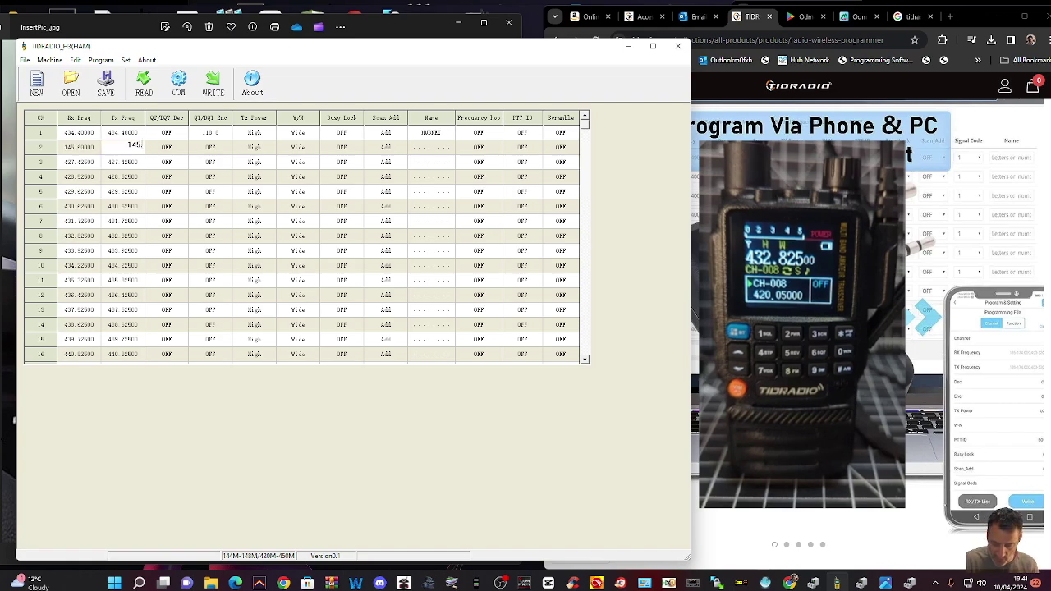
pyautogui.write('45.60000')
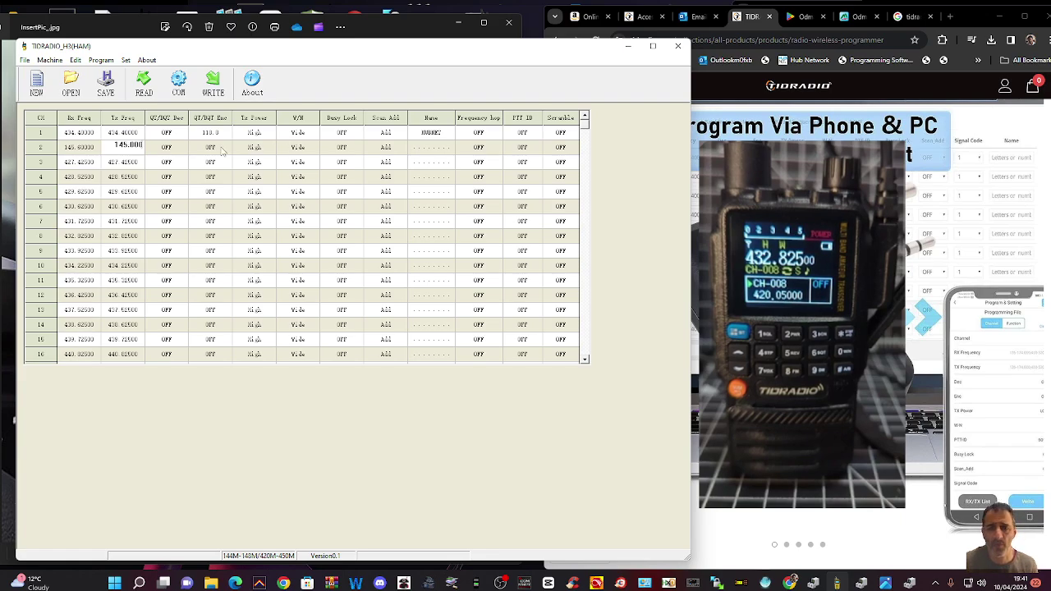
# - Set the QT/DQT encode tone of channel 2 to 94.8, leaving its decode tone OFF
pyautogui.click(172, 148)
pyautogui.click(173, 148)
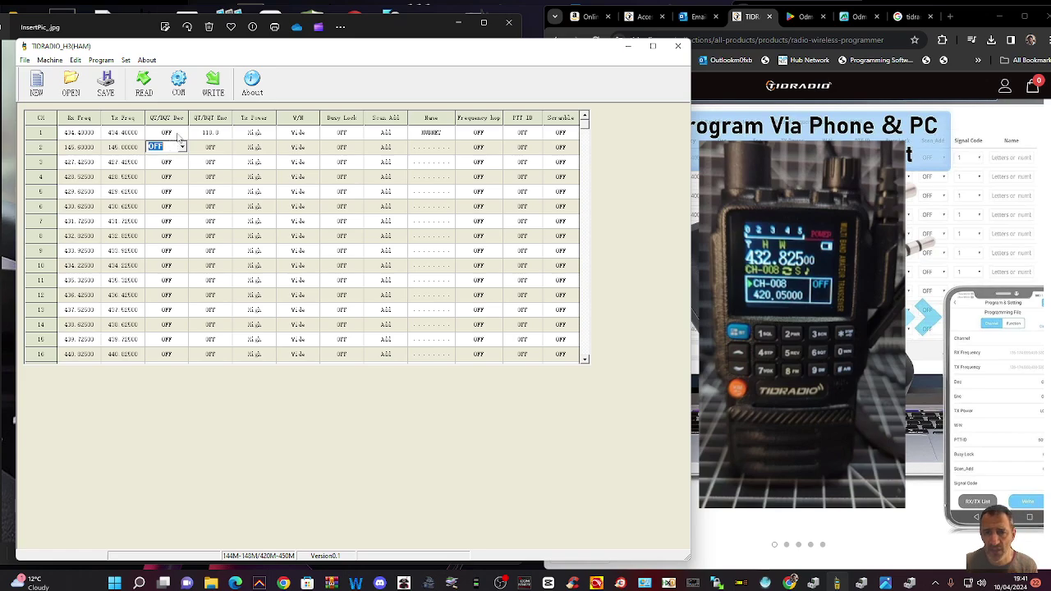
pyautogui.click(229, 151)
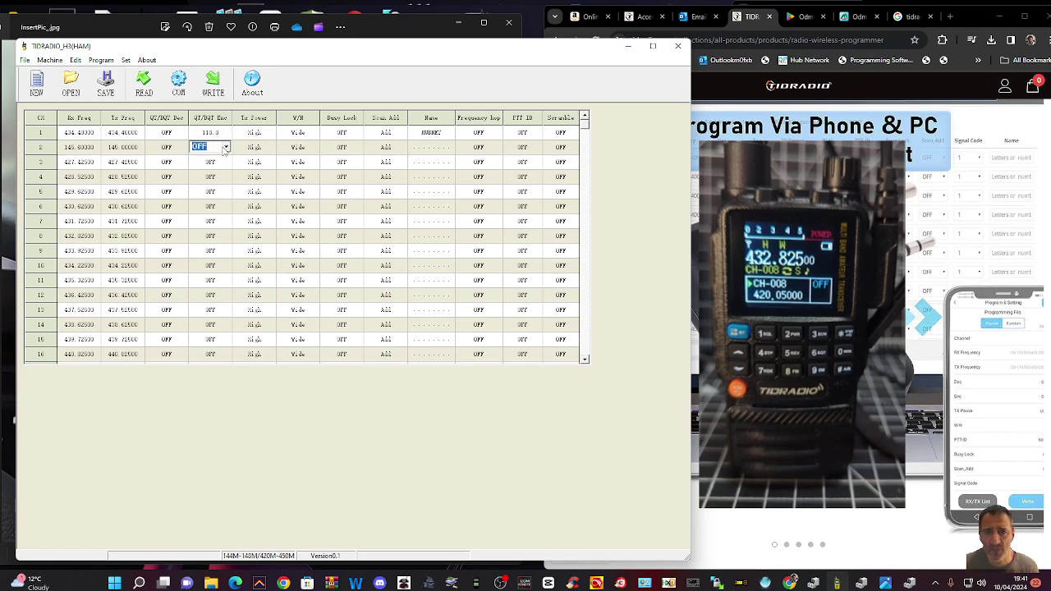
pyautogui.click(228, 149)
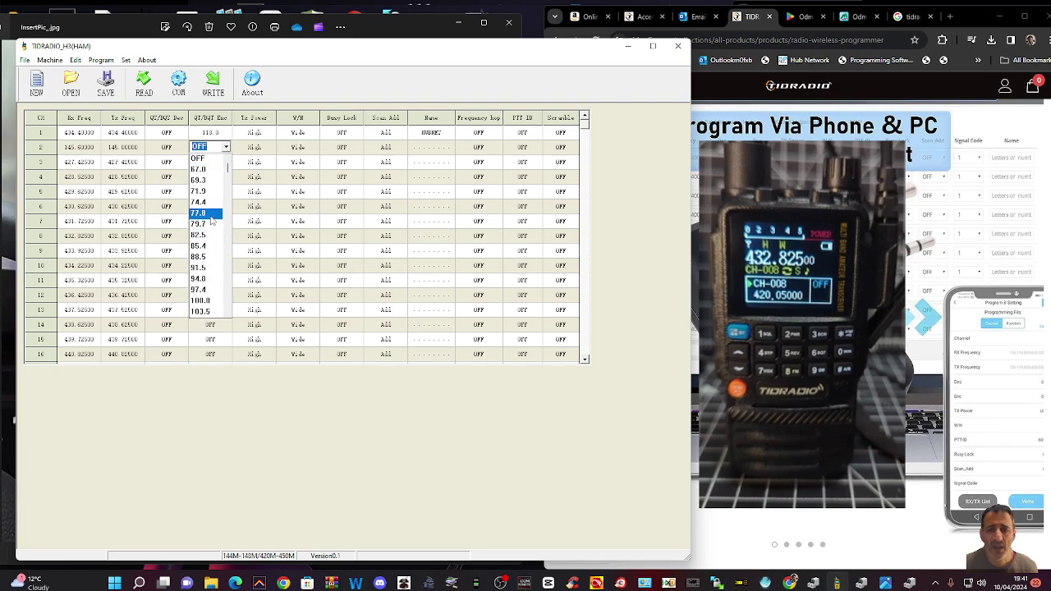
pyautogui.click(211, 279)
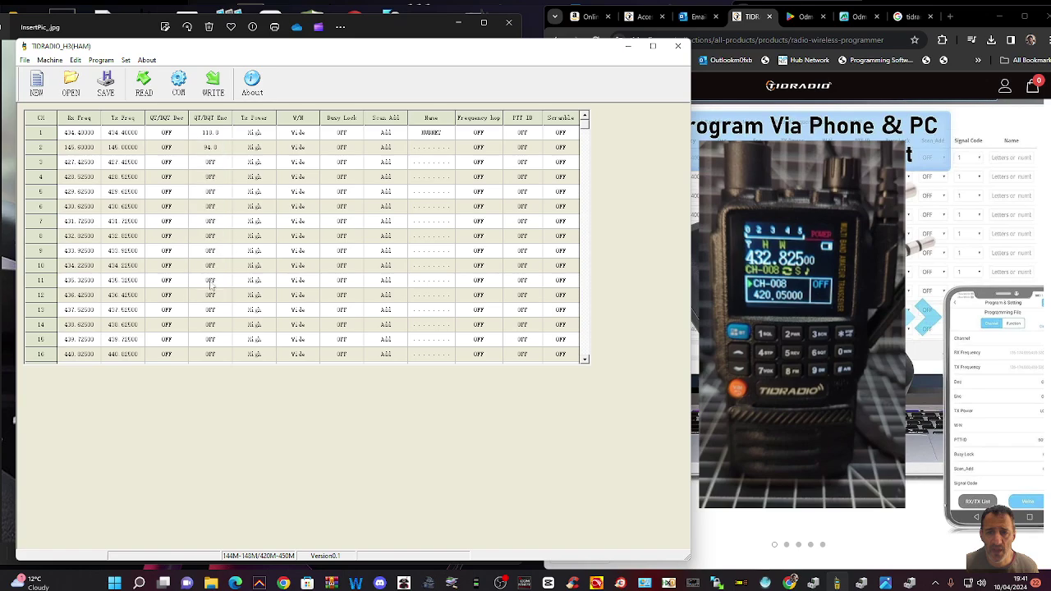
# - Check the transmit power choices for channel 2, keeping High, and set channel 1's transmit power to Low
pyautogui.click(267, 150)
pyautogui.click(269, 149)
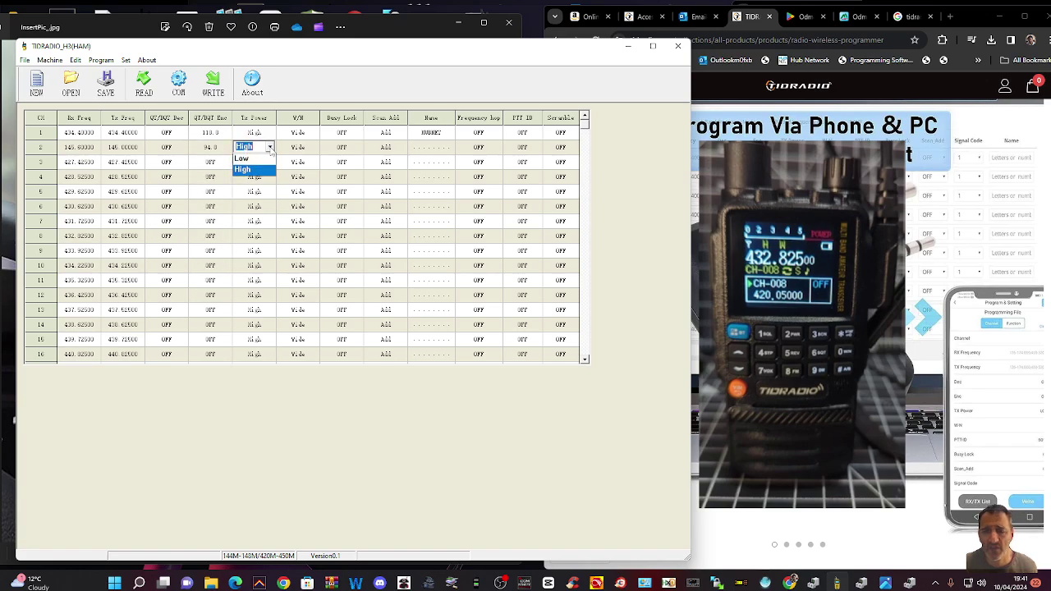
pyautogui.click(270, 147)
pyautogui.click(269, 134)
pyautogui.click(269, 133)
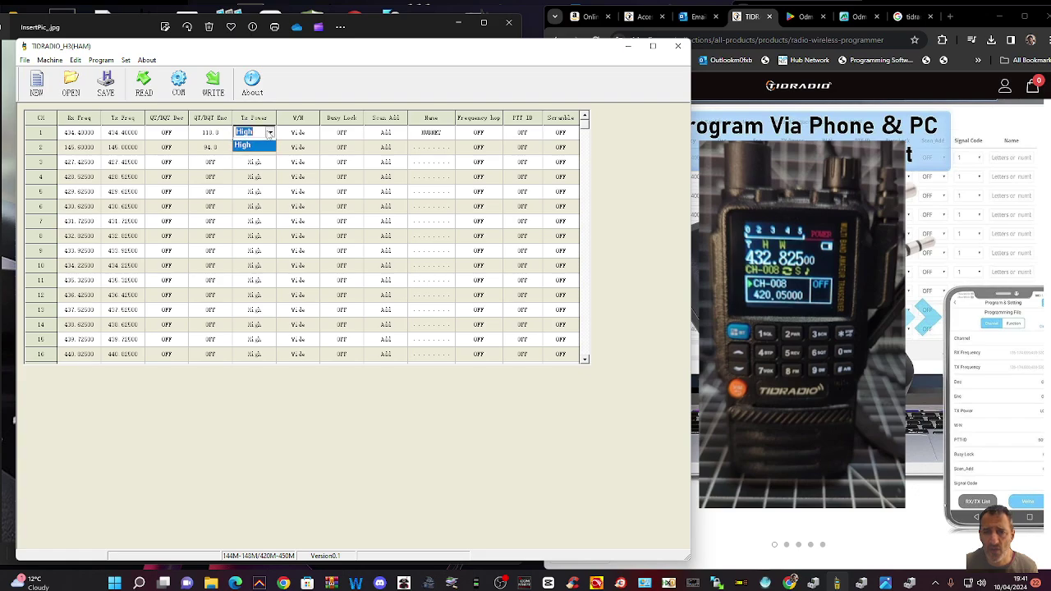
pyautogui.click(258, 148)
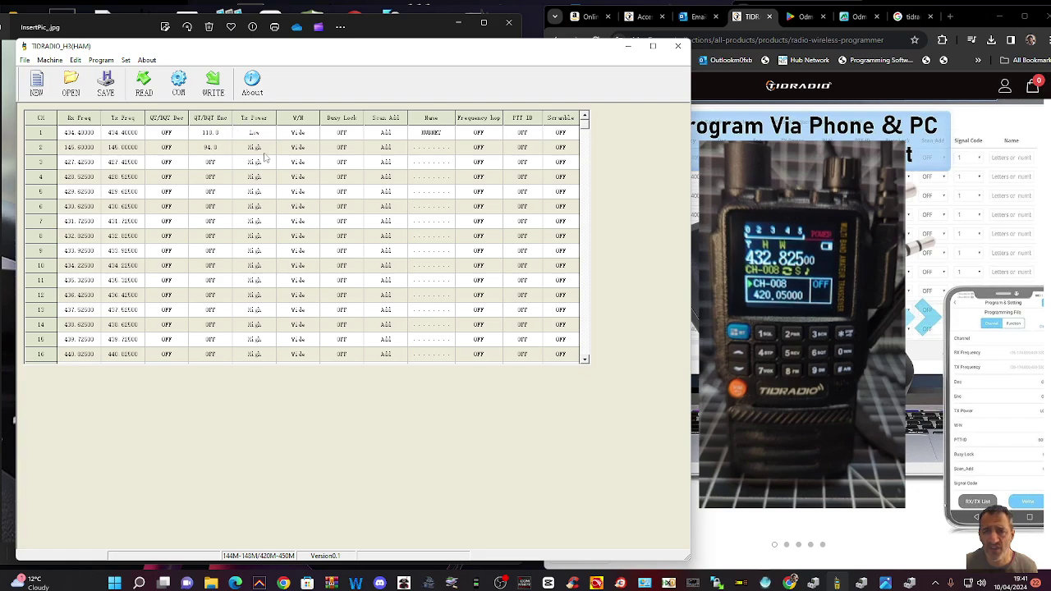
# - Set both the receive and transmit frequencies of channel 3 to 434.550
pyautogui.click(86, 163)
pyautogui.write('434')
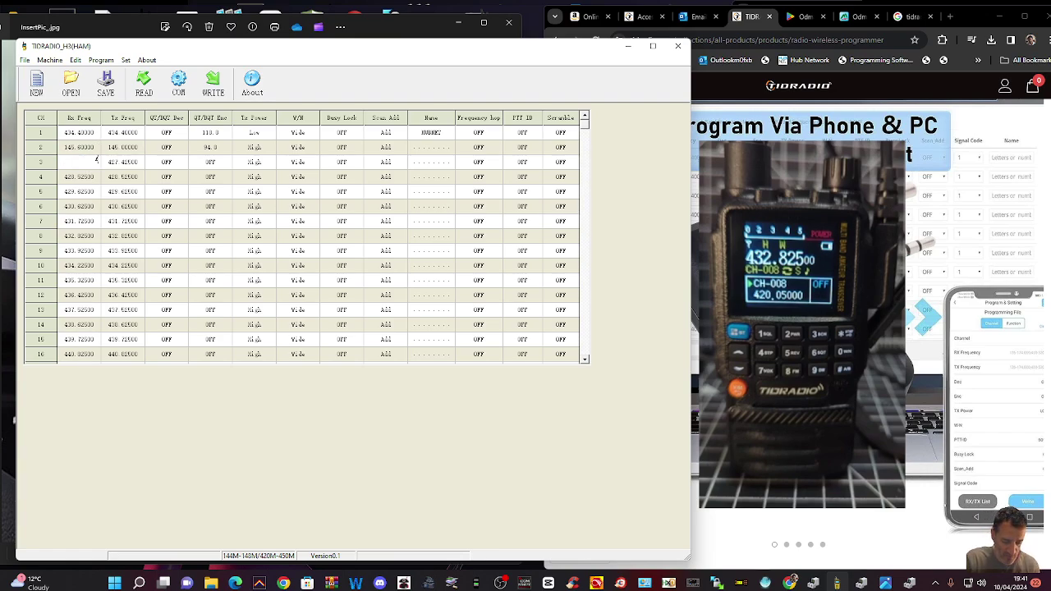
pyautogui.write('.550')
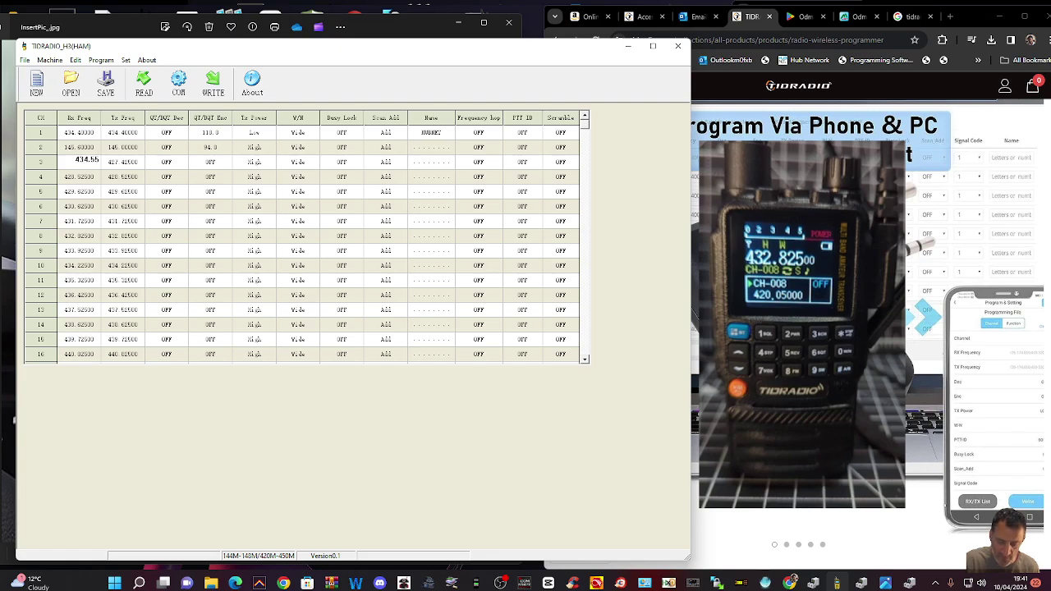
pyautogui.click(116, 162)
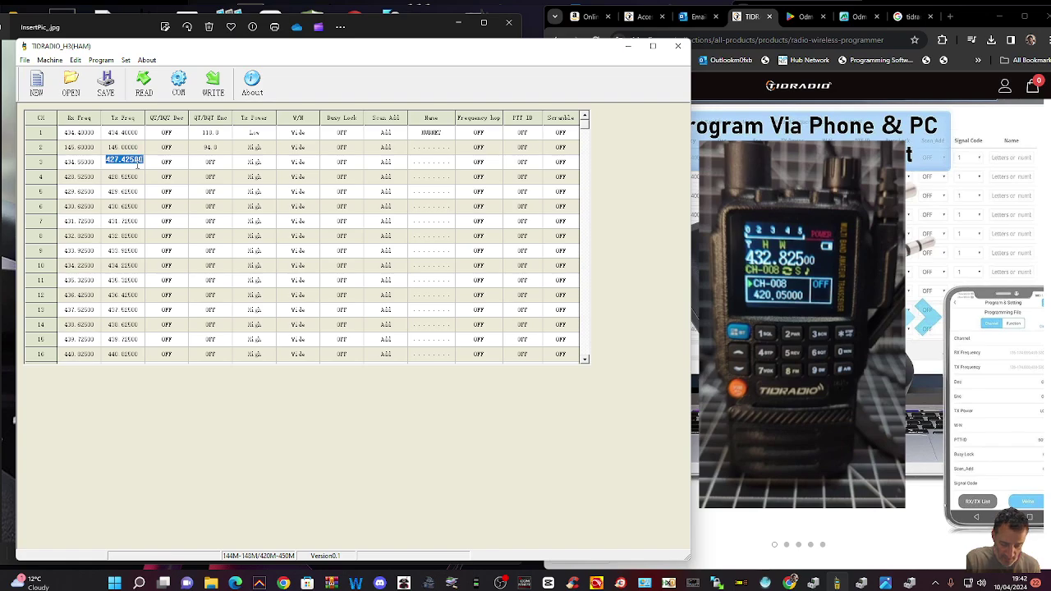
pyautogui.write('434.550')
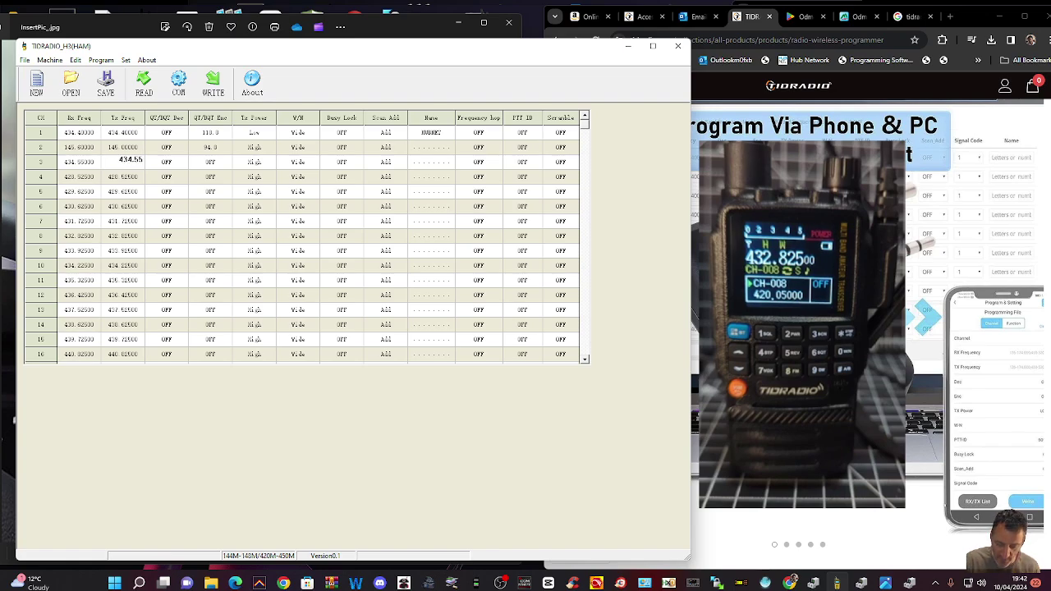
# - Set the QT/DQT encode tone of channel 3 to 77.0, leaving its decode tone OFF
pyautogui.click(175, 161)
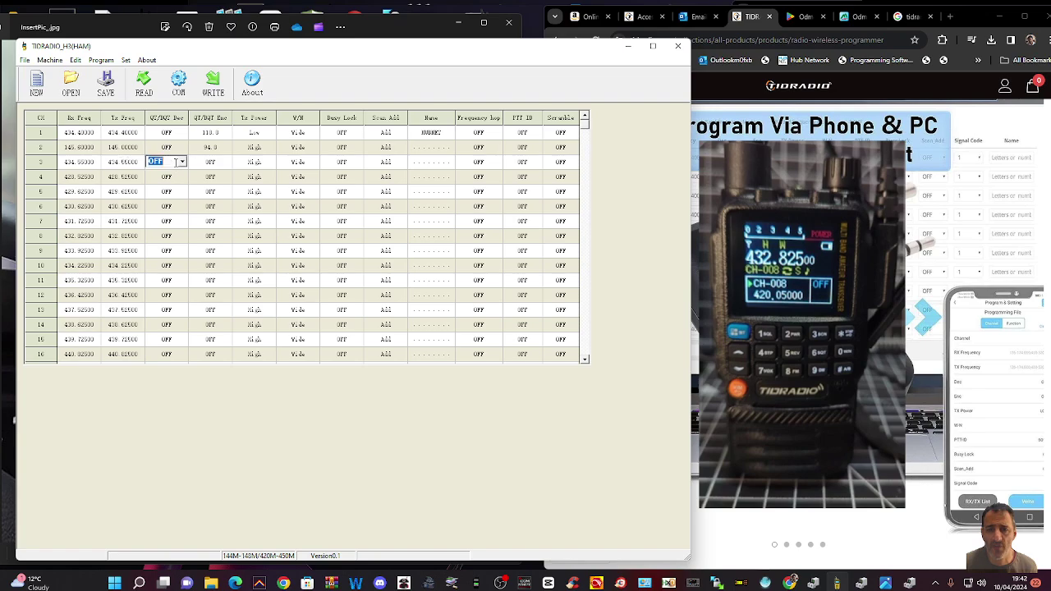
pyautogui.click(217, 163)
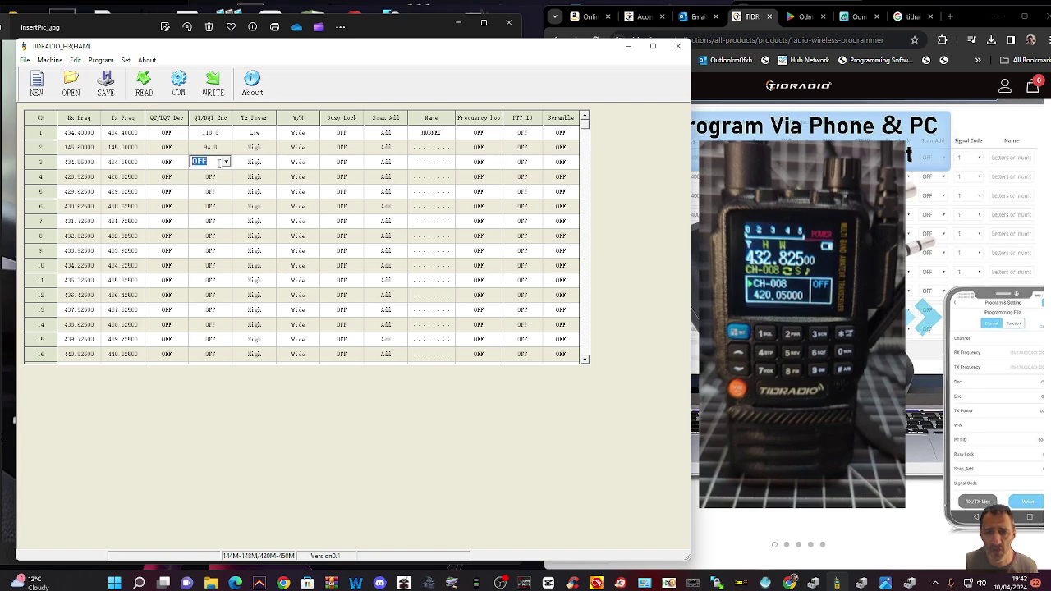
pyautogui.click(219, 163)
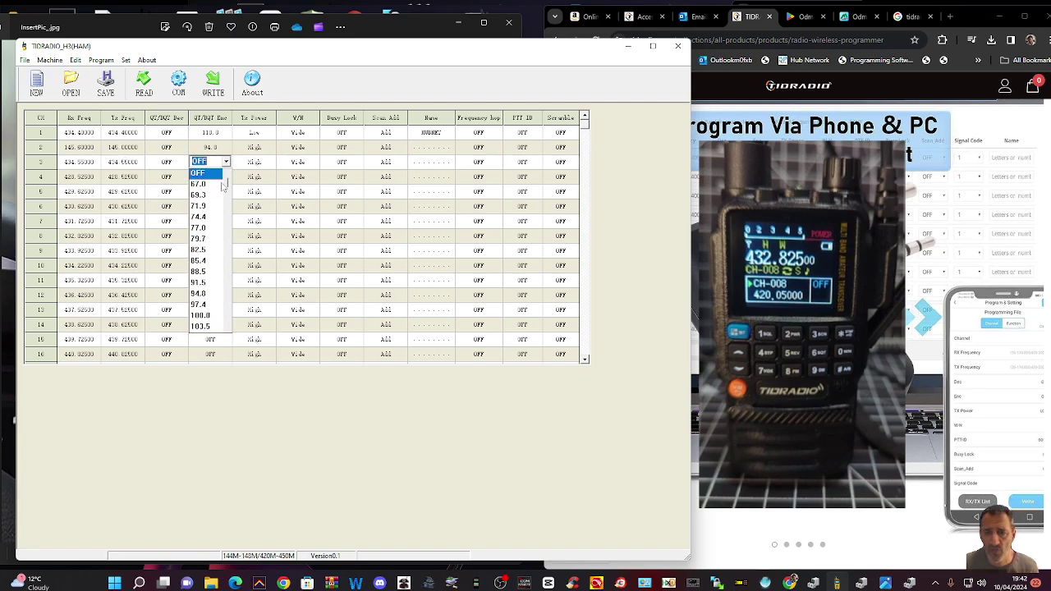
pyautogui.click(217, 230)
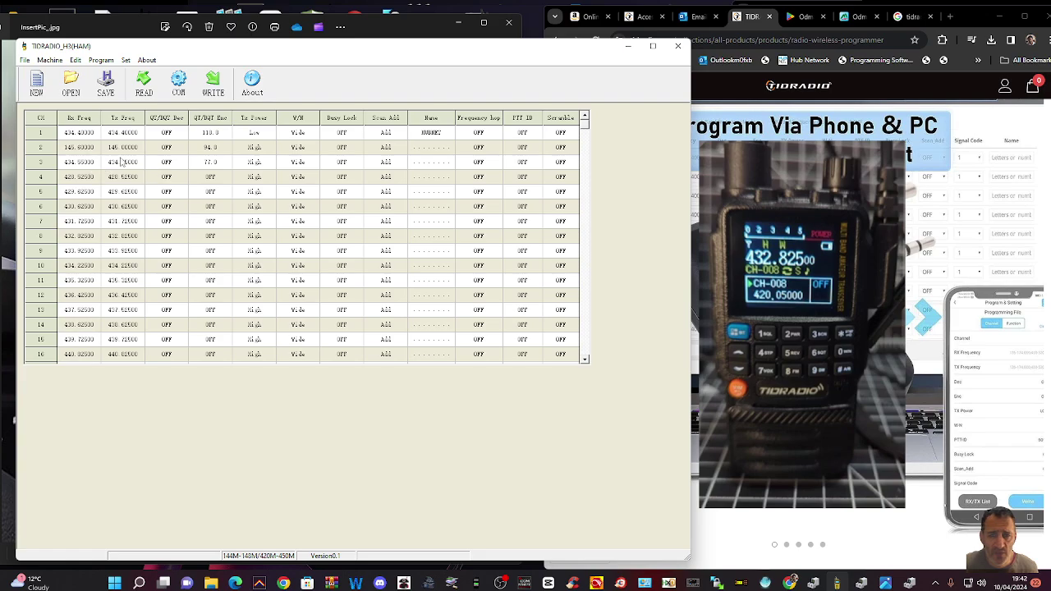
# - Rename channel 1 to HUBNET2 and name channel 3 HUBNET
pyautogui.doubleClick(436, 133)
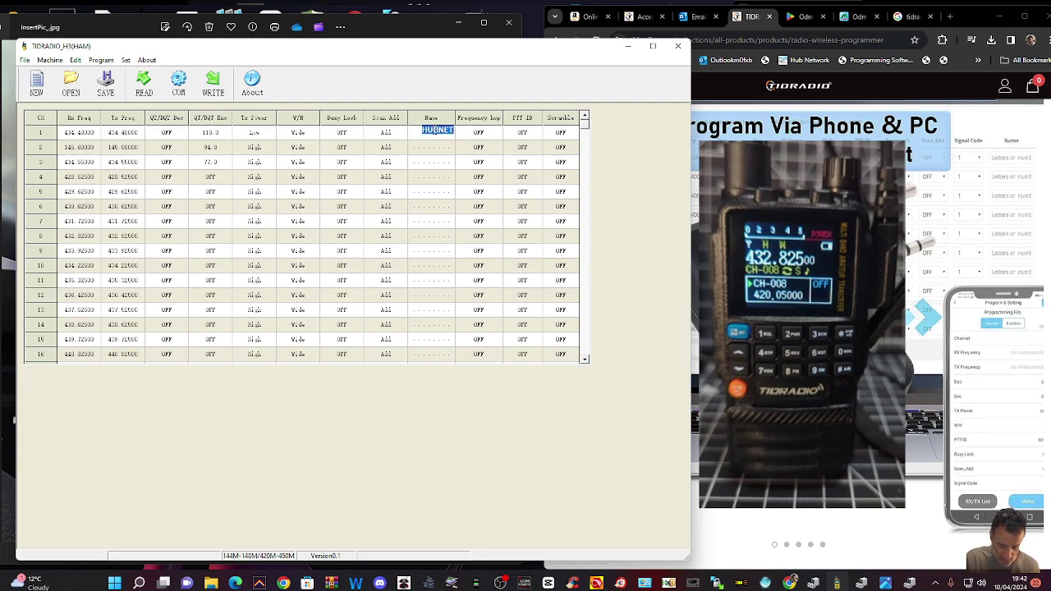
pyautogui.write('HUBNET2')
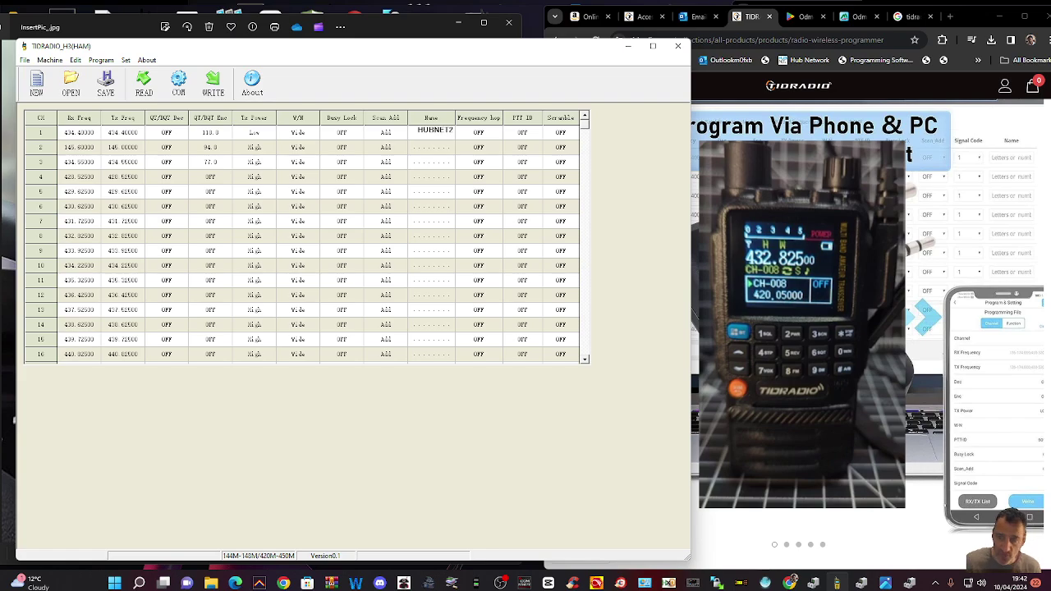
pyautogui.doubleClick(439, 163)
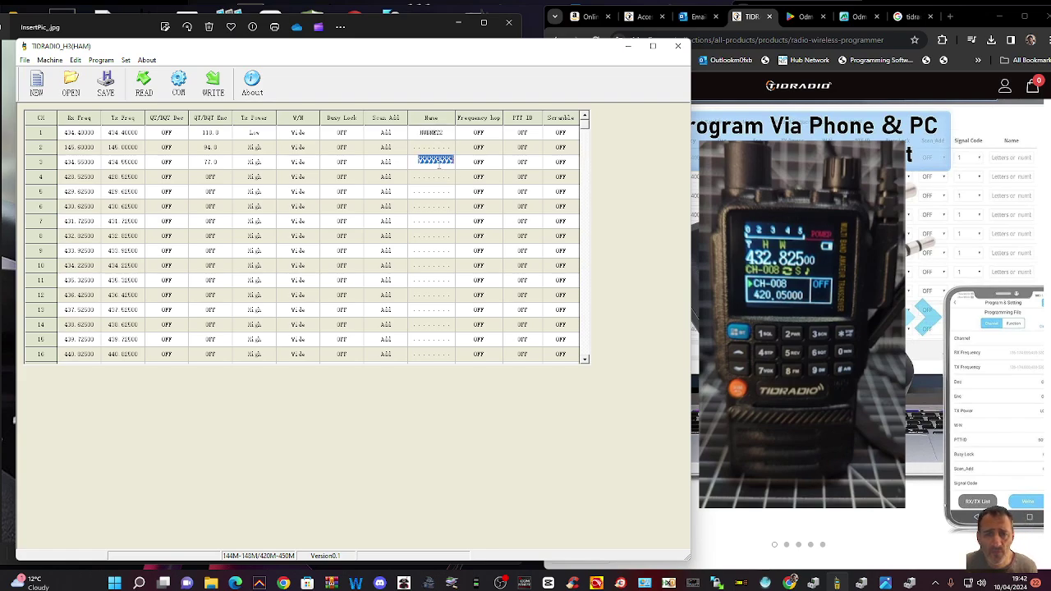
pyautogui.write('HU')
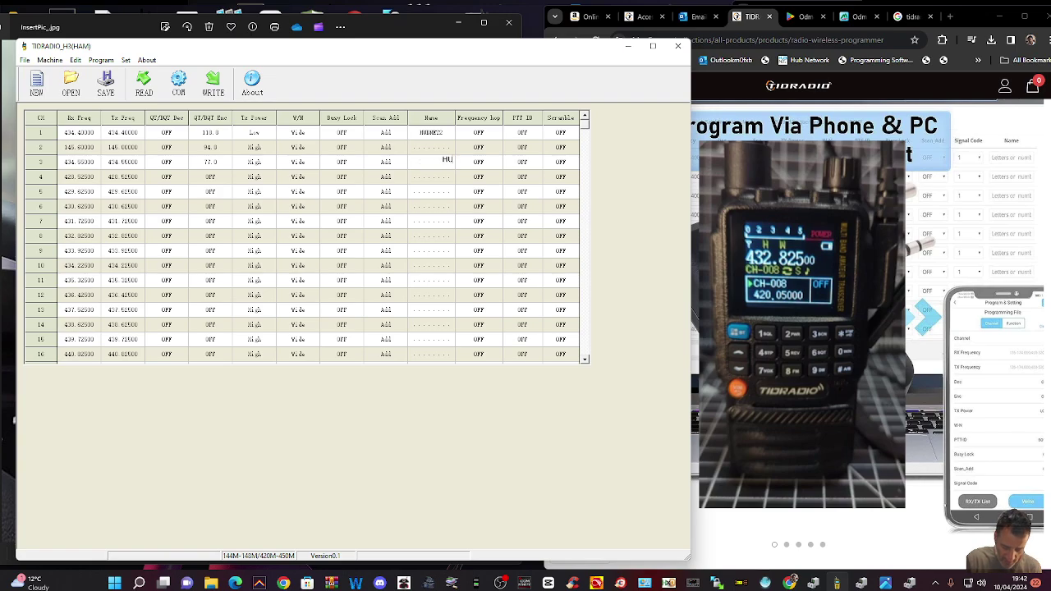
pyautogui.write('BNET3')
# - Replace the placeholder name of channel 2 with GB3WR
pyautogui.doubleClick(435, 146)
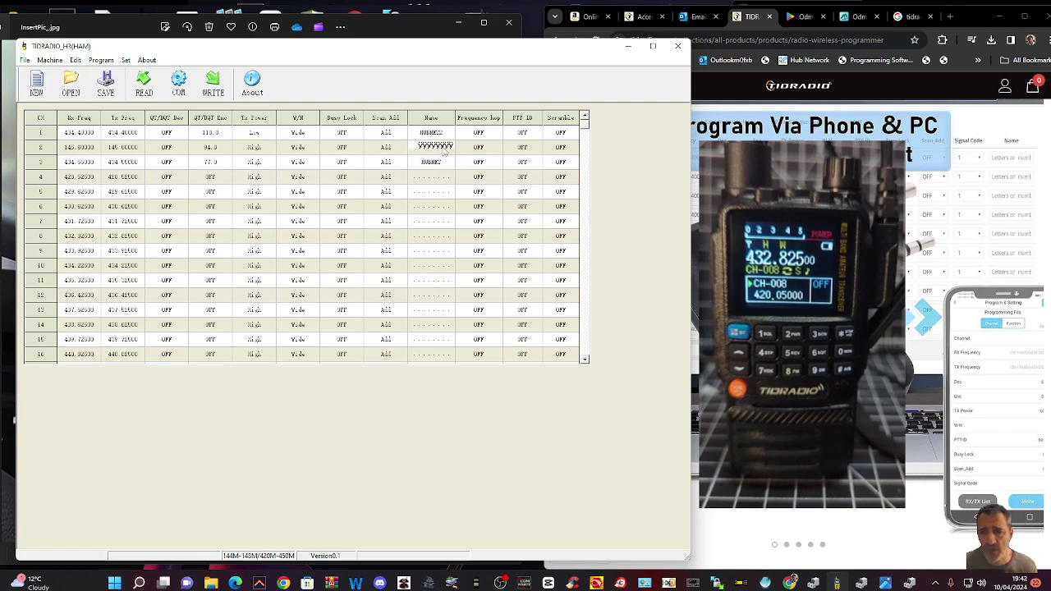
pyautogui.press('BackSpace')
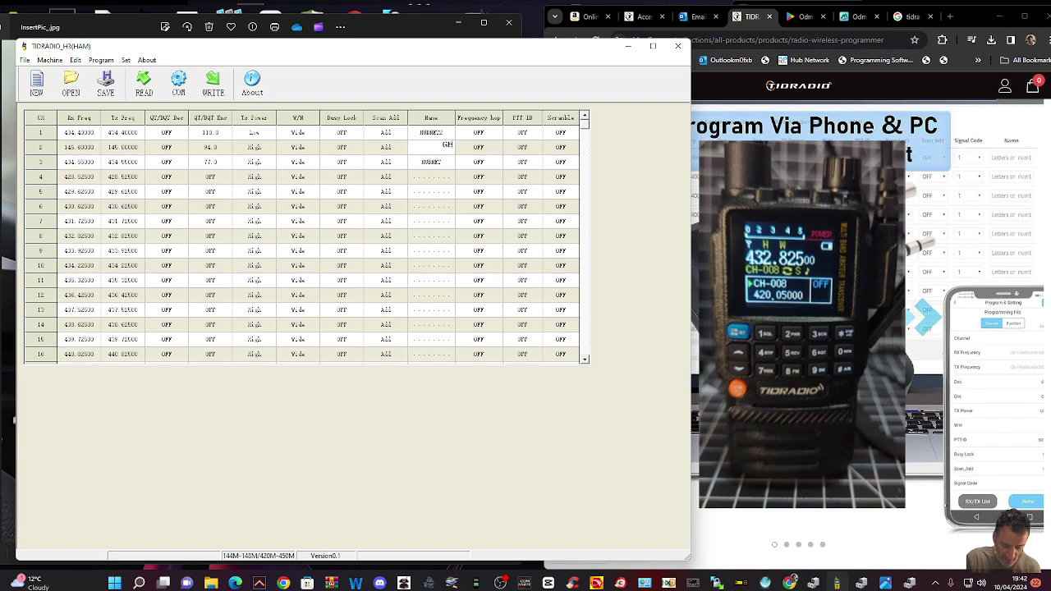
pyautogui.write('GB3WF')
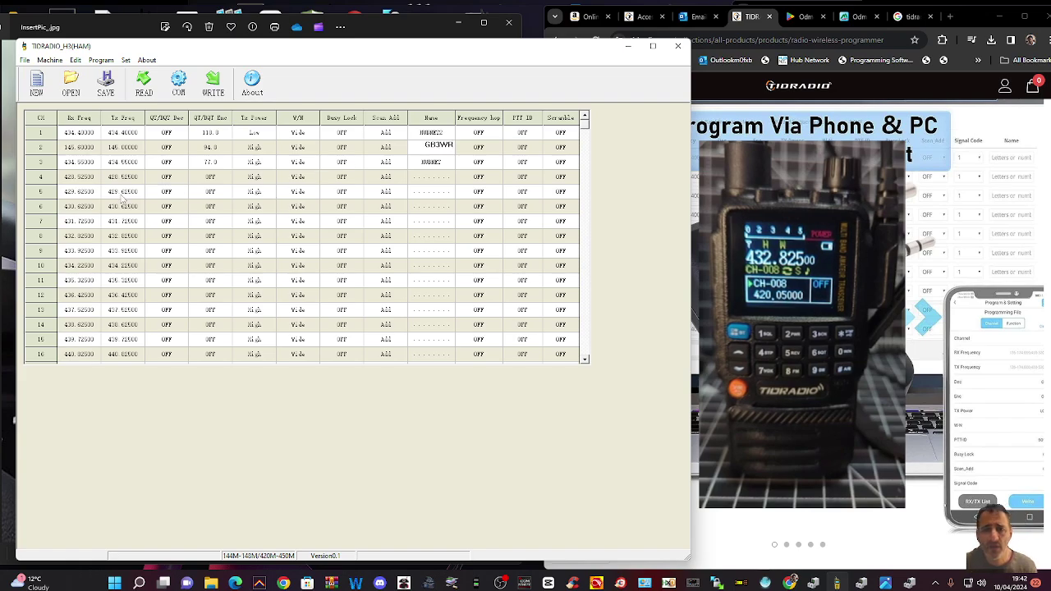
# - Set channel 4's receive frequency to 145.750 and its transmit frequency to 145.150
pyautogui.doubleClick(71, 178)
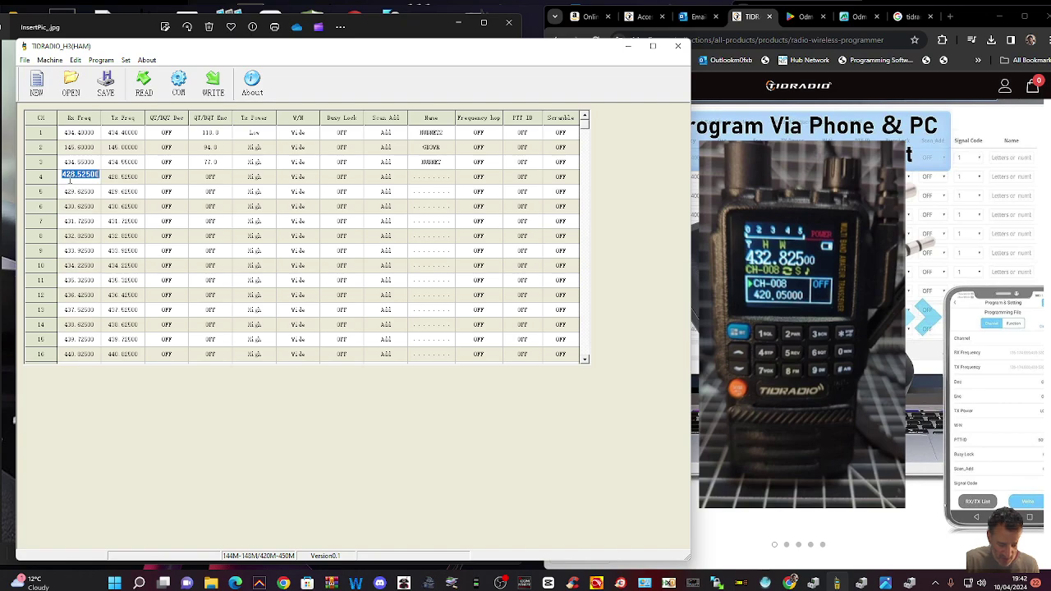
pyautogui.press('BackSpace')
pyautogui.write('14')
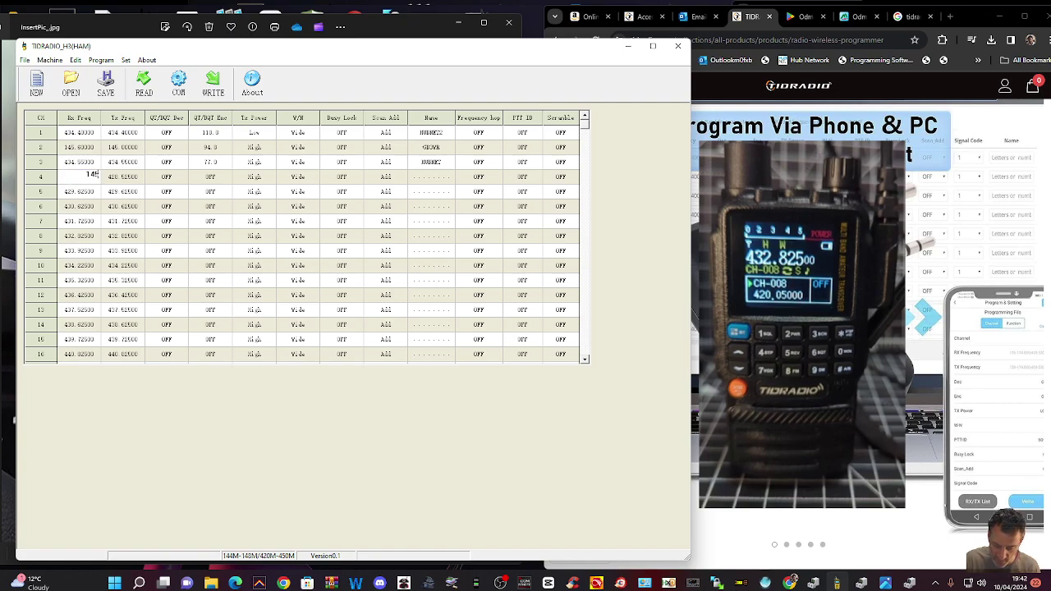
pyautogui.write('5.750')
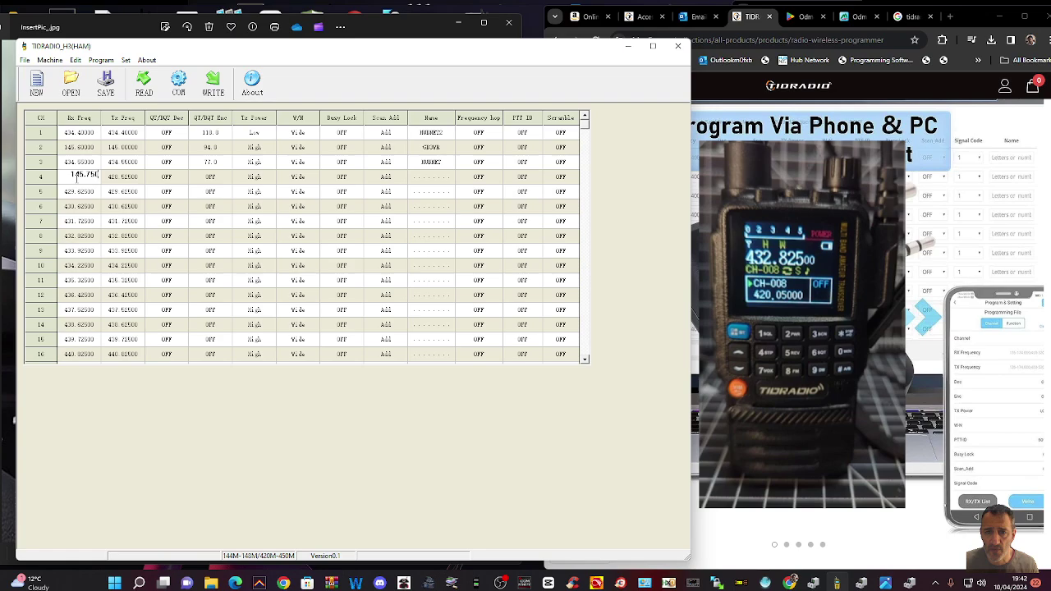
pyautogui.click(136, 165)
pyautogui.click(138, 176)
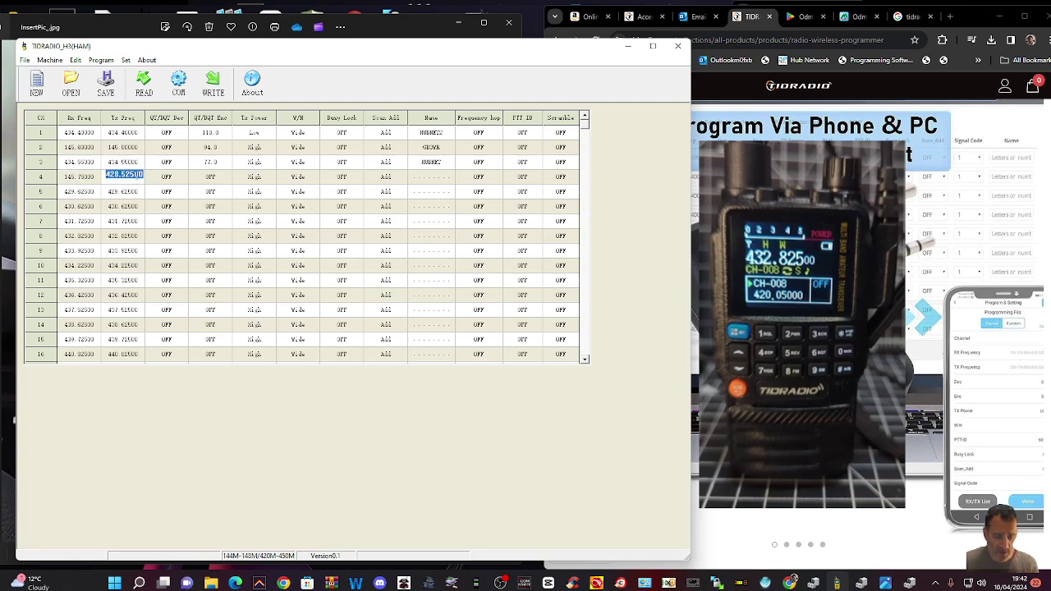
pyautogui.press('BackSpace')
pyautogui.write('145')
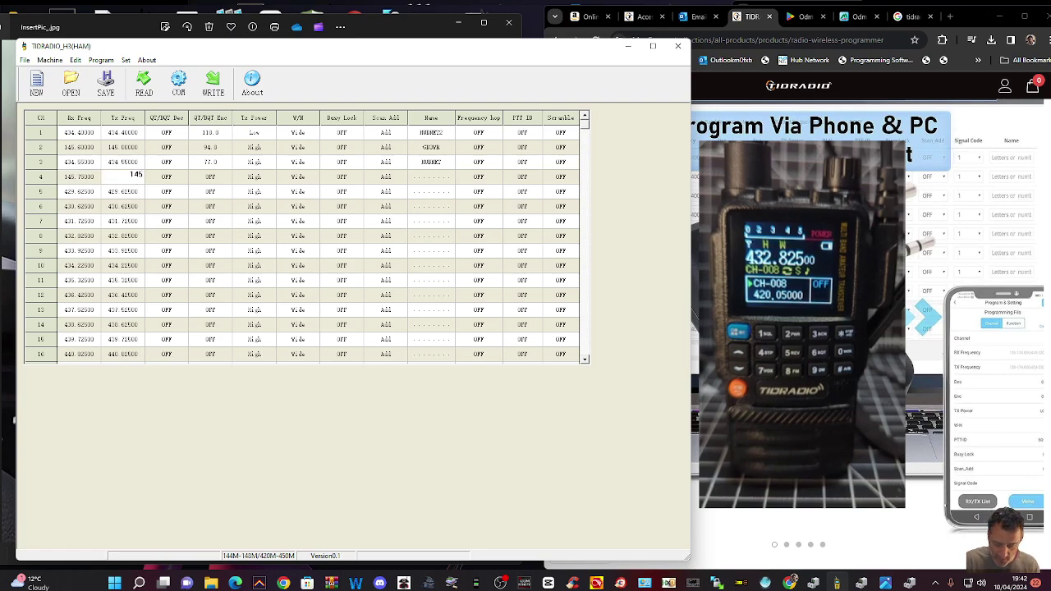
pyautogui.write('.150')
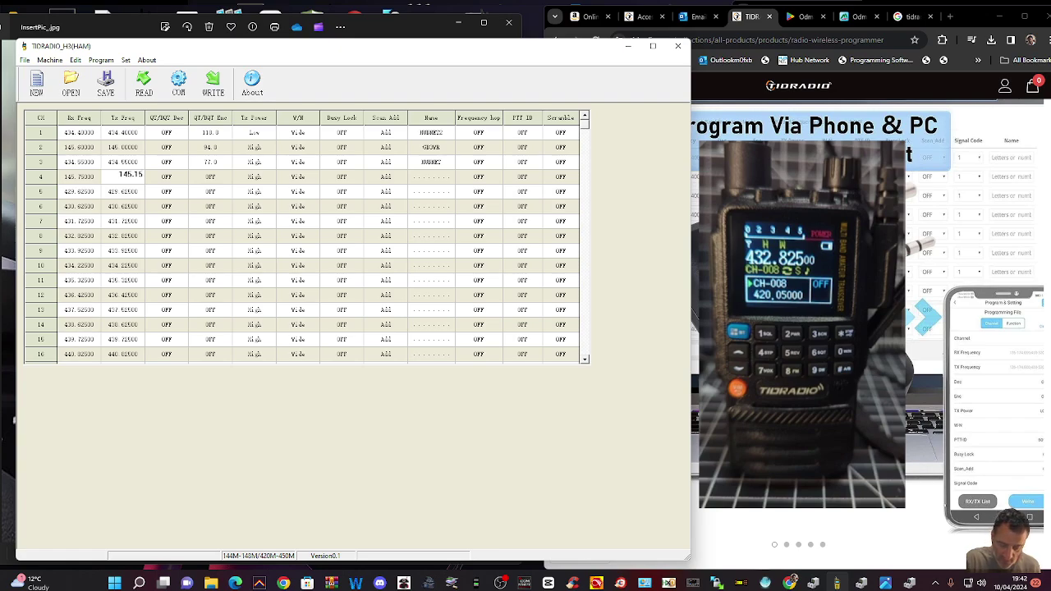
pyautogui.click(164, 177)
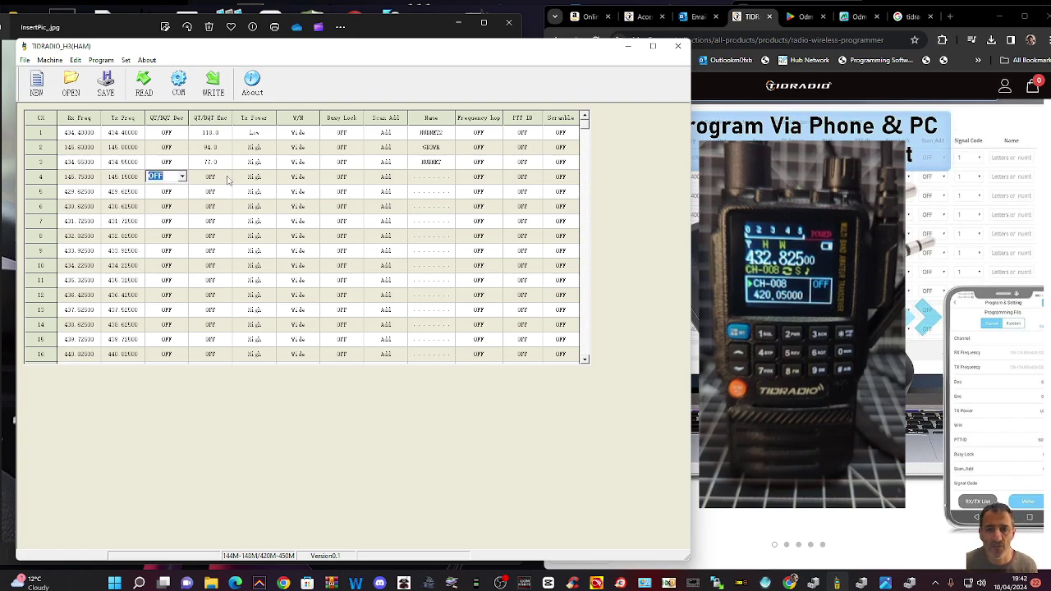
# - Set channel 4's QT/DQT encode tone to 94.8 and name the channel GB3BC
pyautogui.click(209, 177)
pyautogui.click(226, 176)
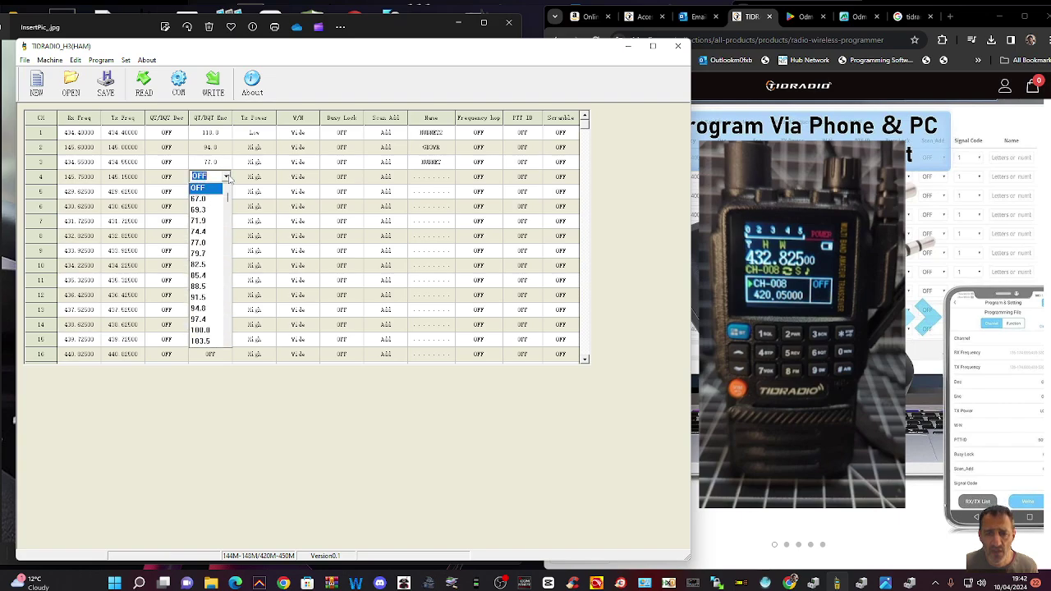
pyautogui.click(216, 308)
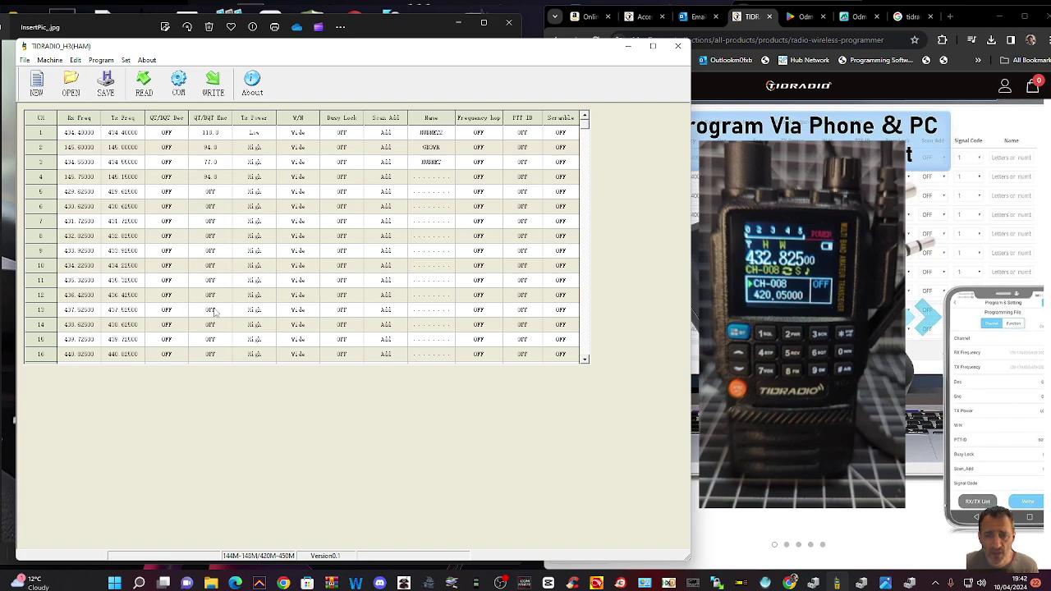
pyautogui.click(431, 177)
pyautogui.press('BackSpace')
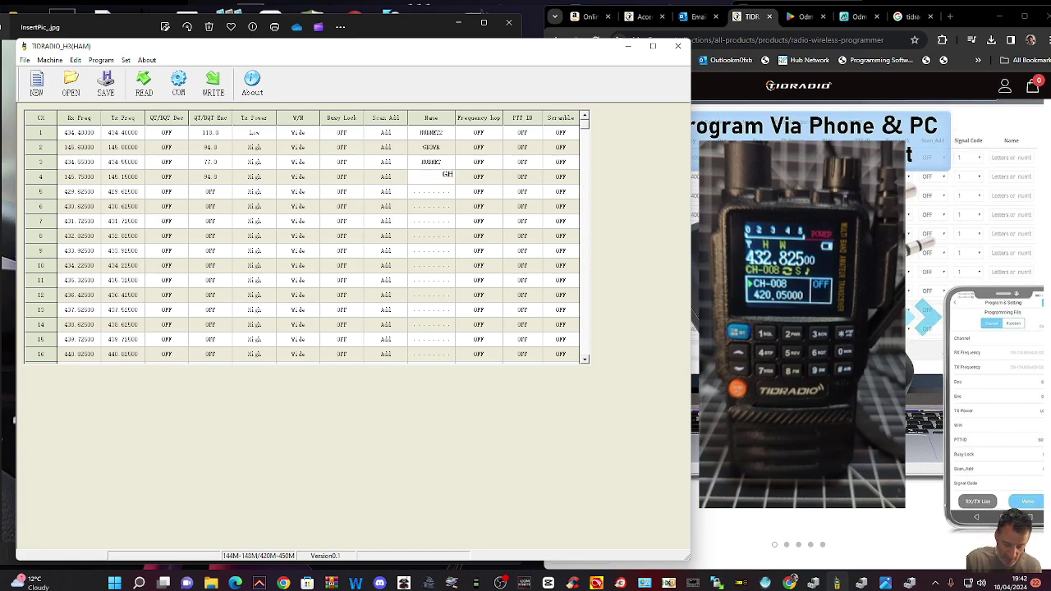
pyautogui.write('GH3HC')
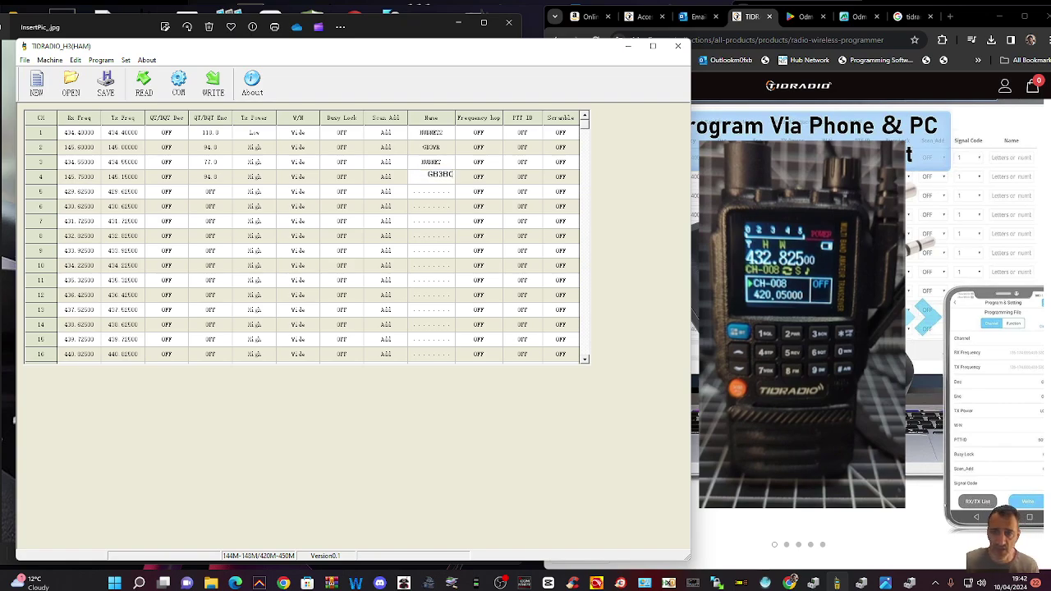
# - Set channel 5's receive frequency to 430.925 and its transmit frequency to 438.525
pyautogui.click(85, 191)
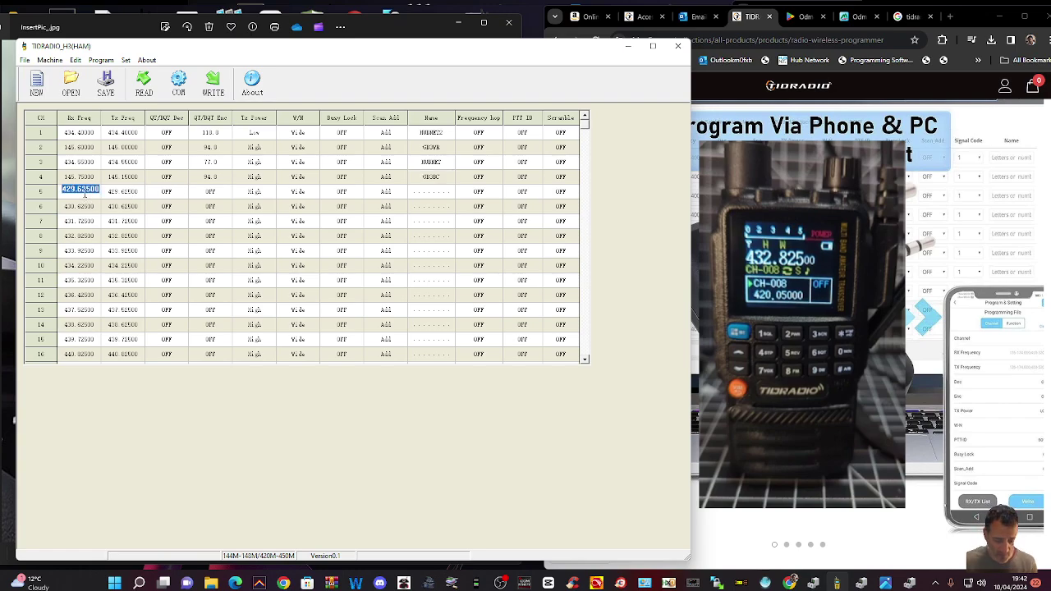
pyautogui.write('430')
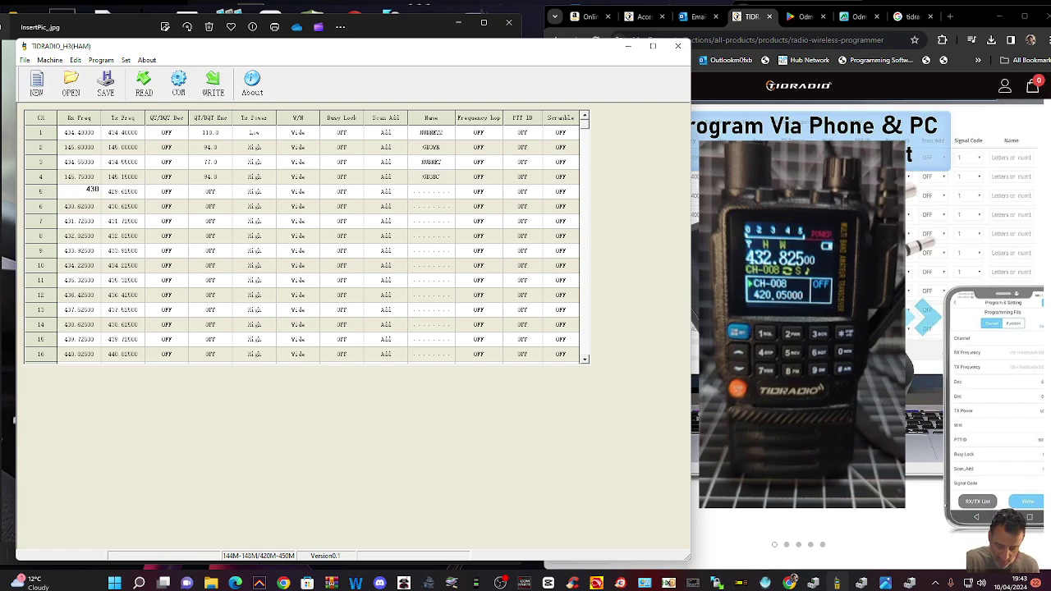
pyautogui.write('.925')
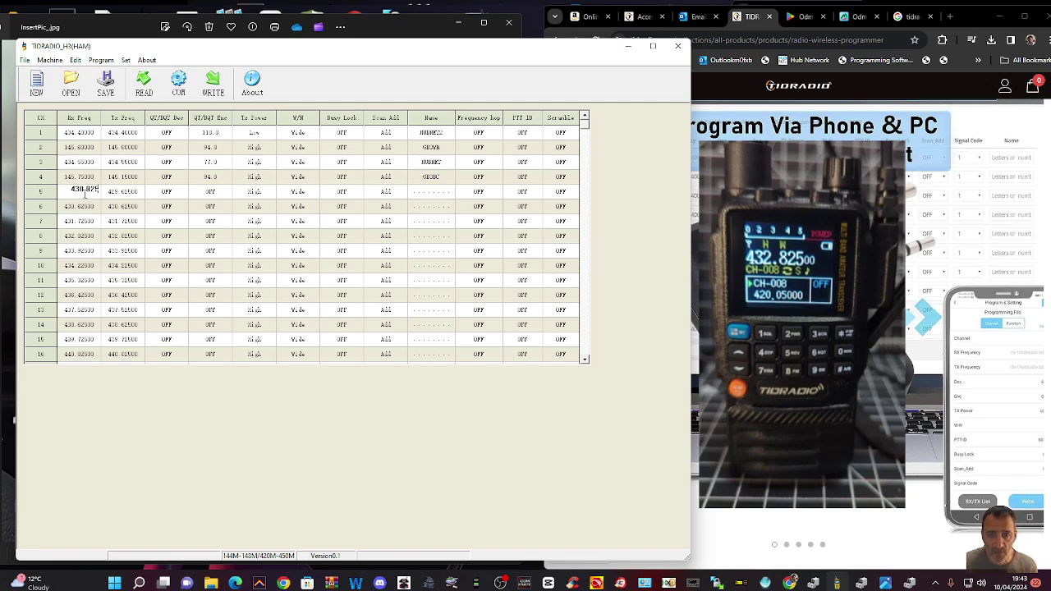
pyautogui.click(125, 191)
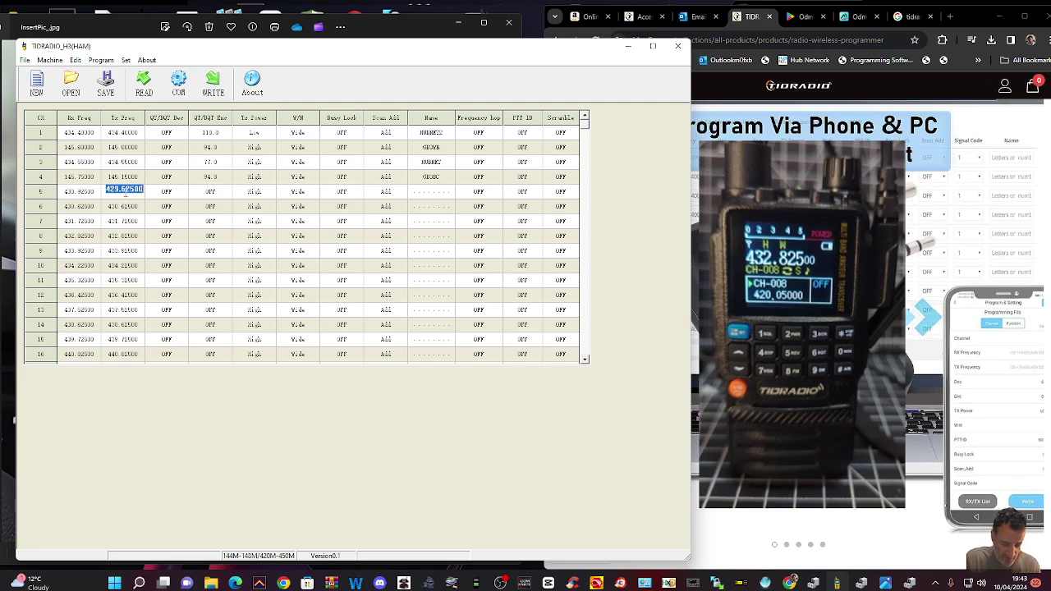
pyautogui.write('438')
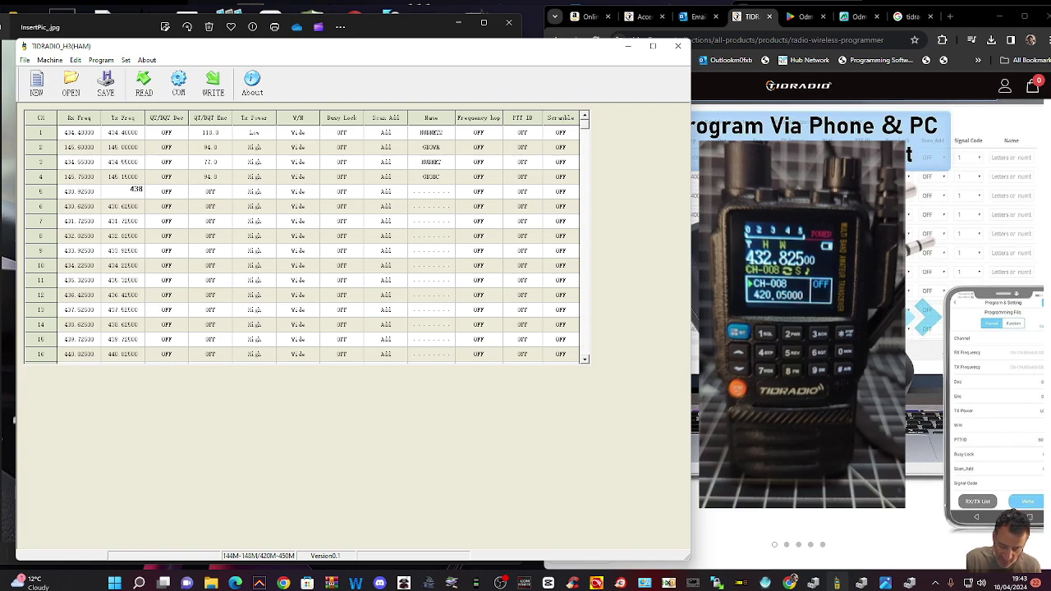
pyautogui.write('.525')
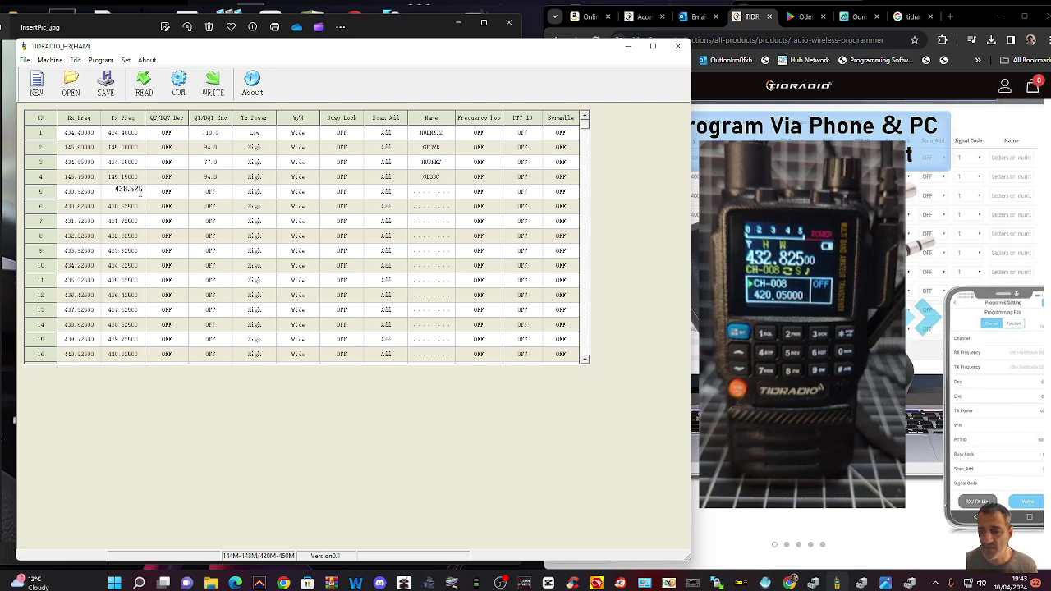
# - Set channel 5's QT/DQT encode tone to 77.0 and replace its placeholder name with GB3FI
pyautogui.click(168, 195)
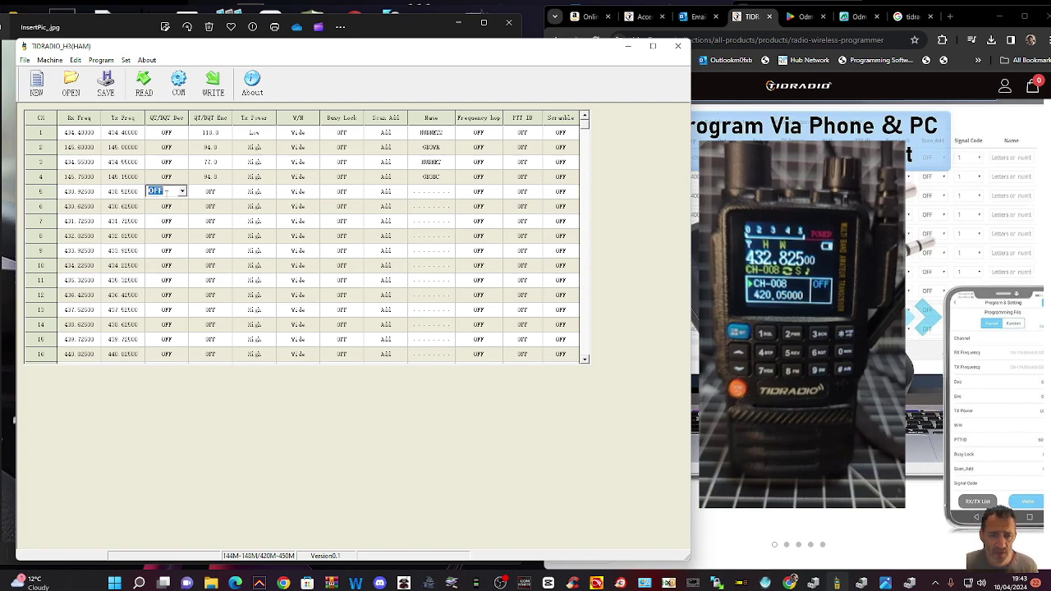
pyautogui.click(229, 195)
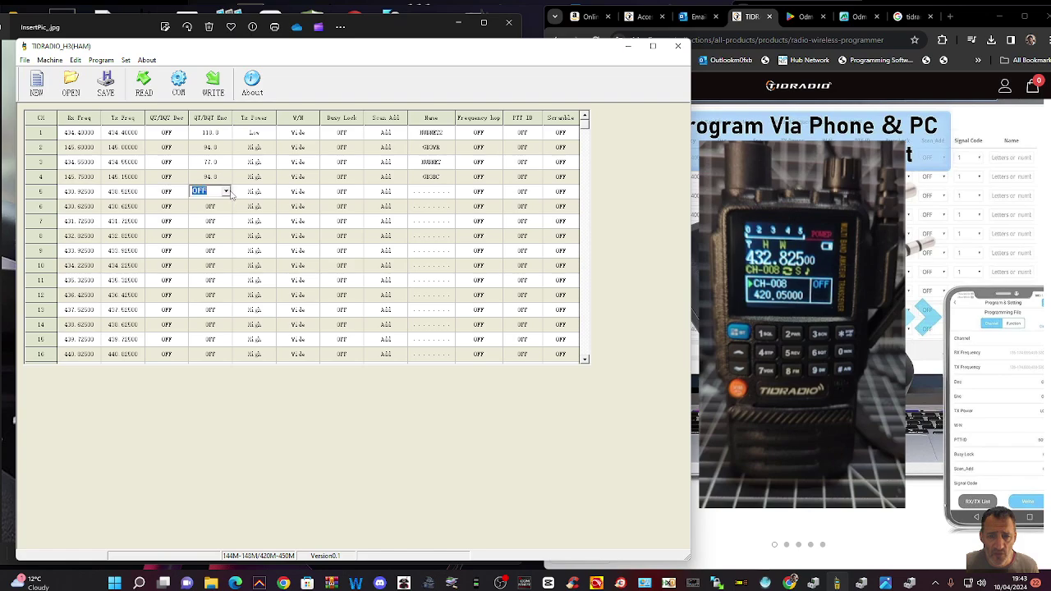
pyautogui.click(225, 192)
pyautogui.click(212, 259)
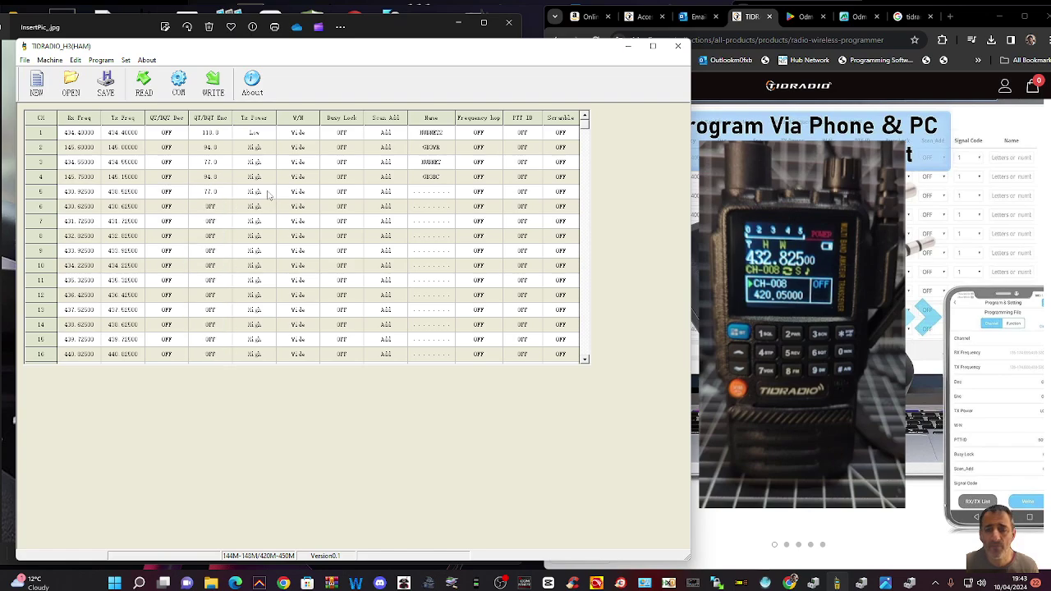
pyautogui.click(422, 196)
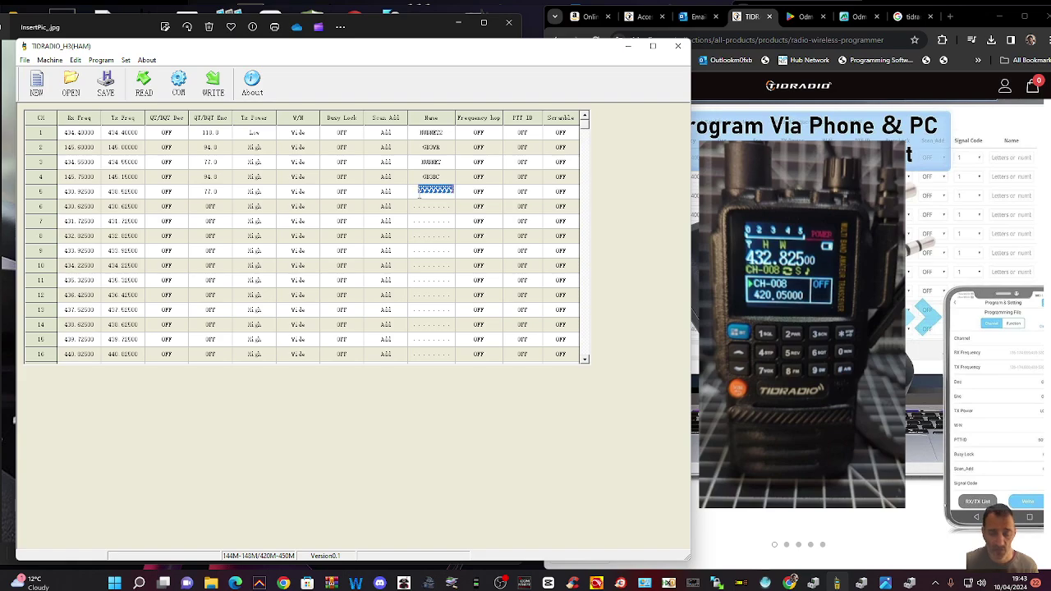
pyautogui.press('BackSpace')
pyautogui.write('GB')
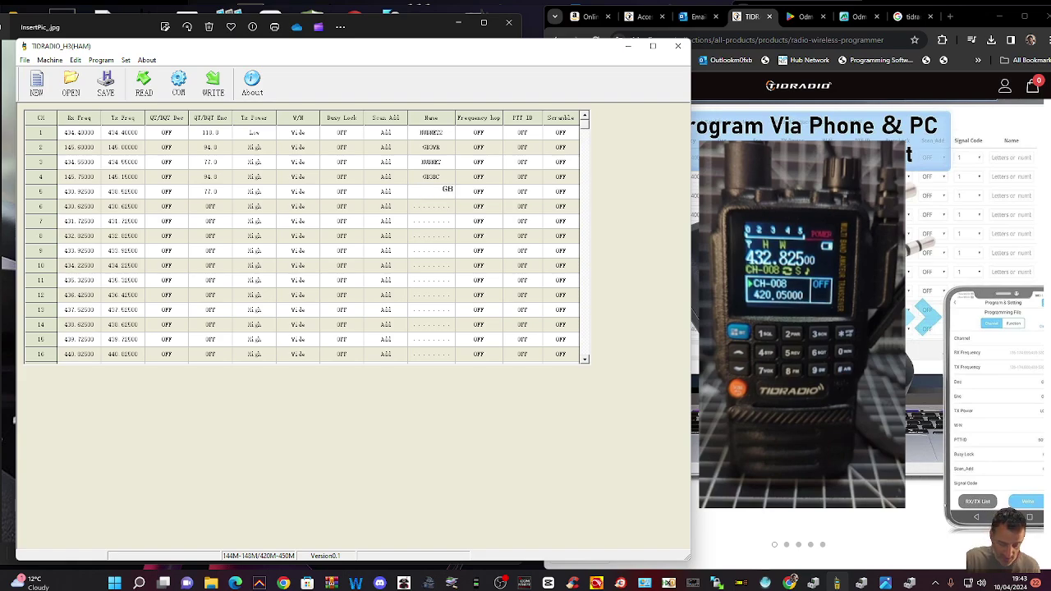
pyautogui.write('3FI')
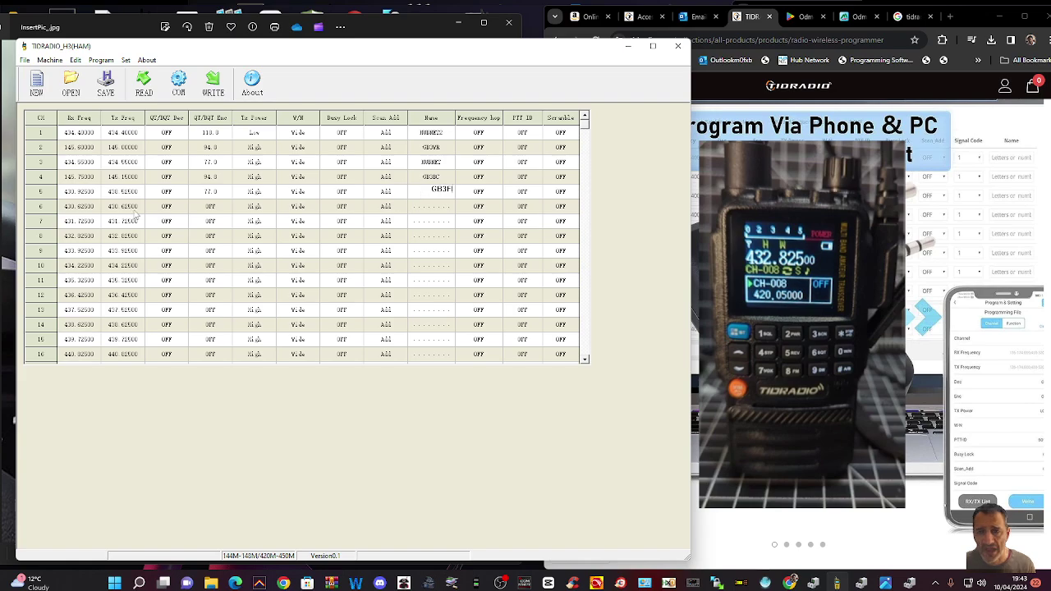
# - Set channel 6's receive frequency to 430.825 and its transmit frequency to 438.425
pyautogui.click(85, 207)
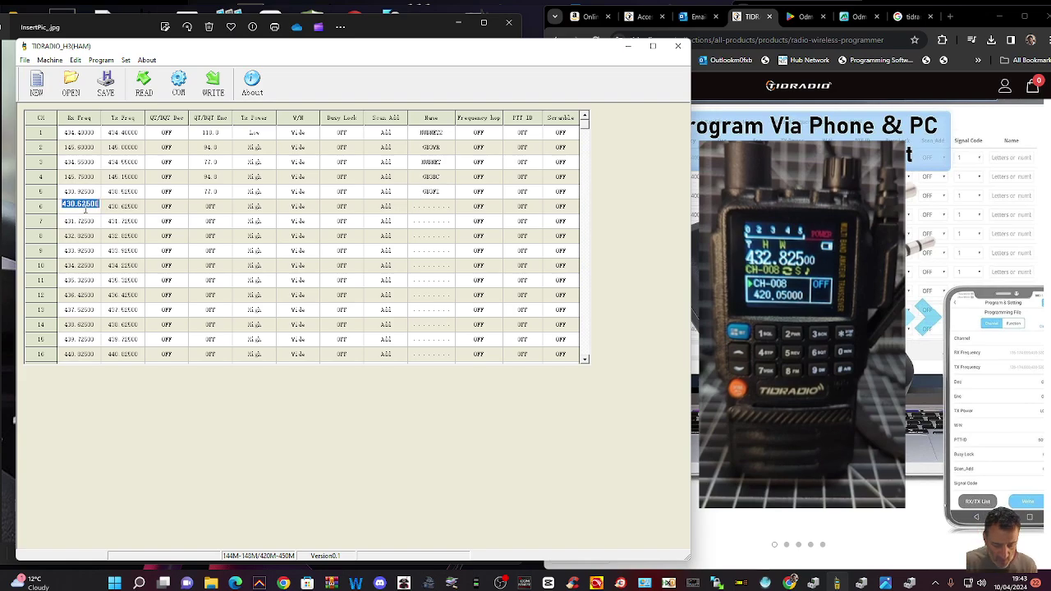
pyautogui.write('430.8')
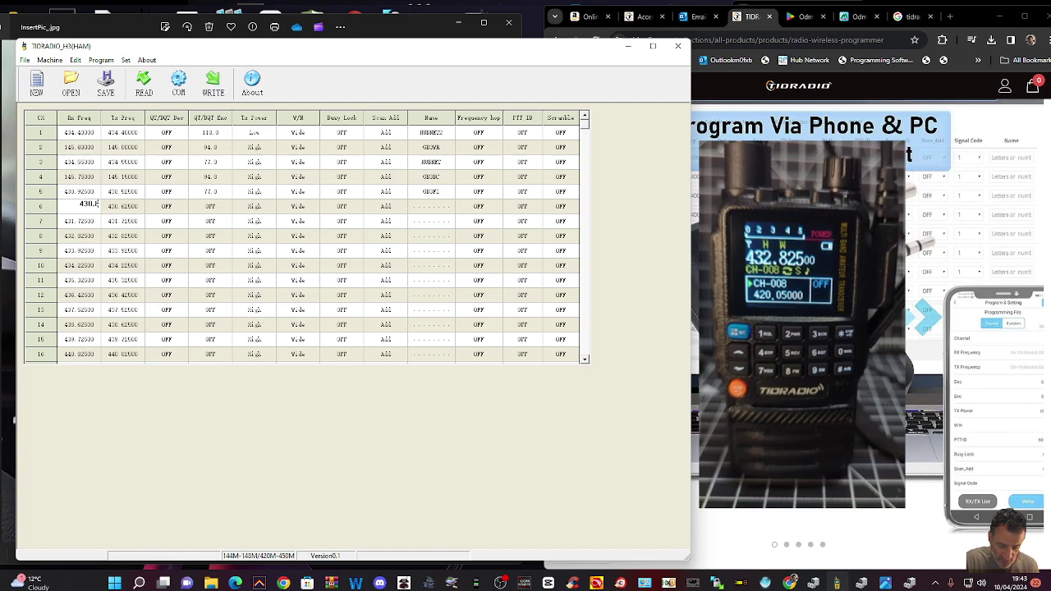
pyautogui.write('25')
pyautogui.click(123, 207)
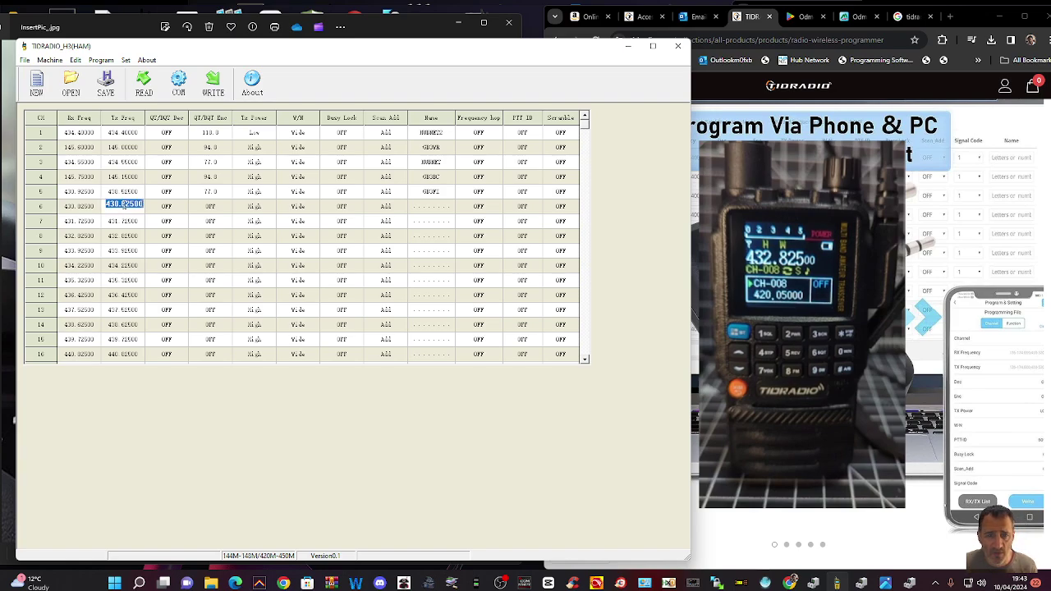
pyautogui.write('438.')
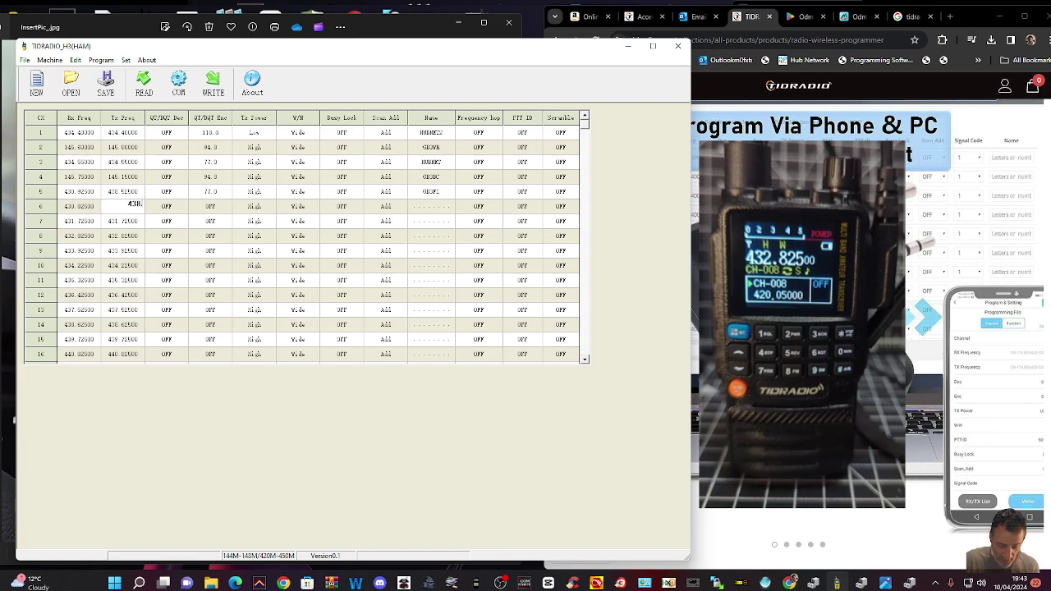
pyautogui.write('425')
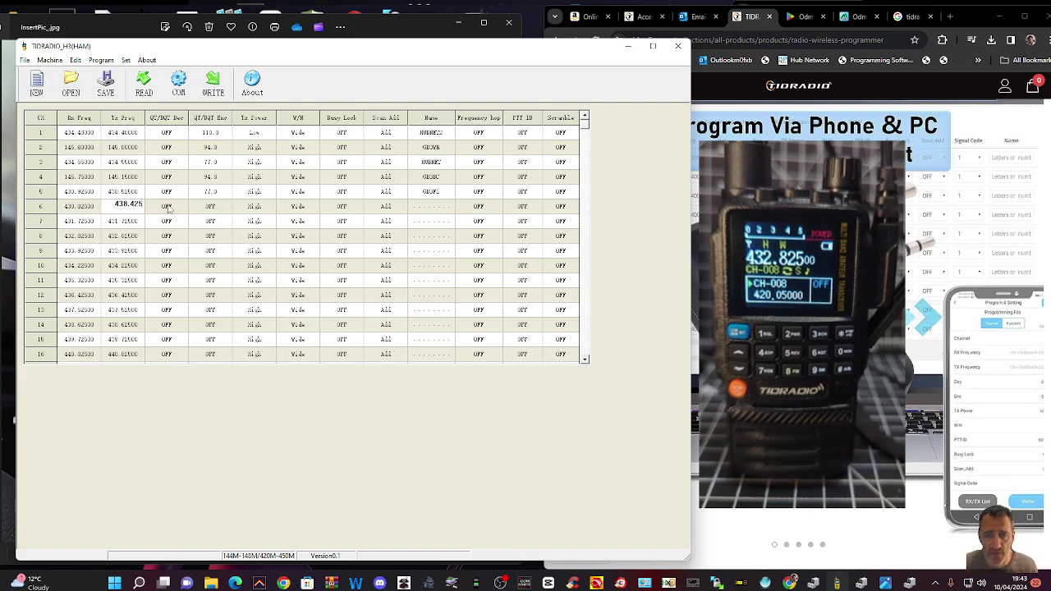
# - Set channel 6's QT/DQT encode tone to 77.0 and replace its placeholder name with GB3ZB
pyautogui.click(170, 205)
pyautogui.click(206, 209)
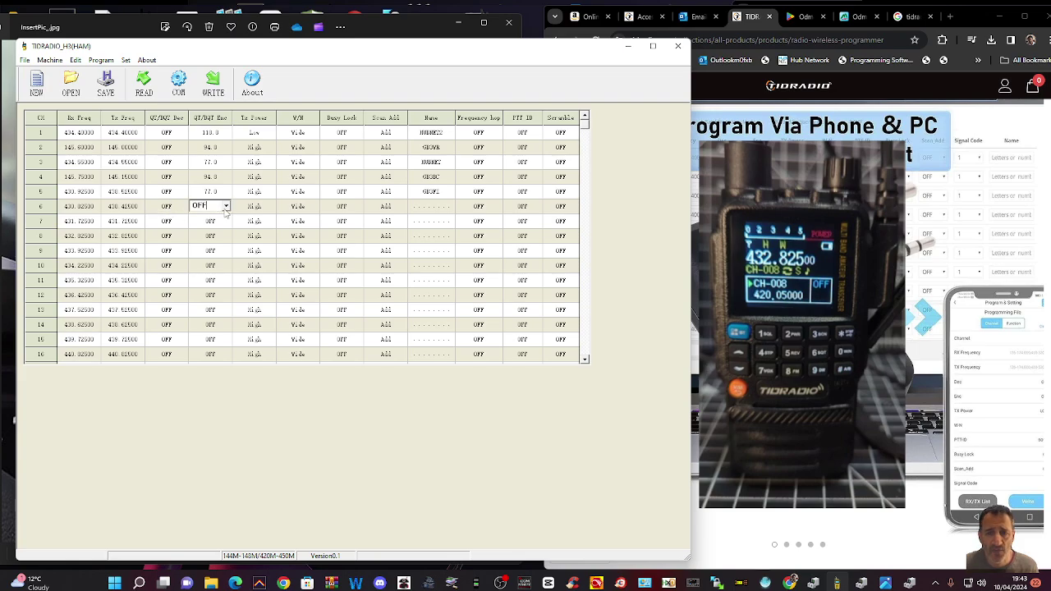
pyautogui.click(227, 210)
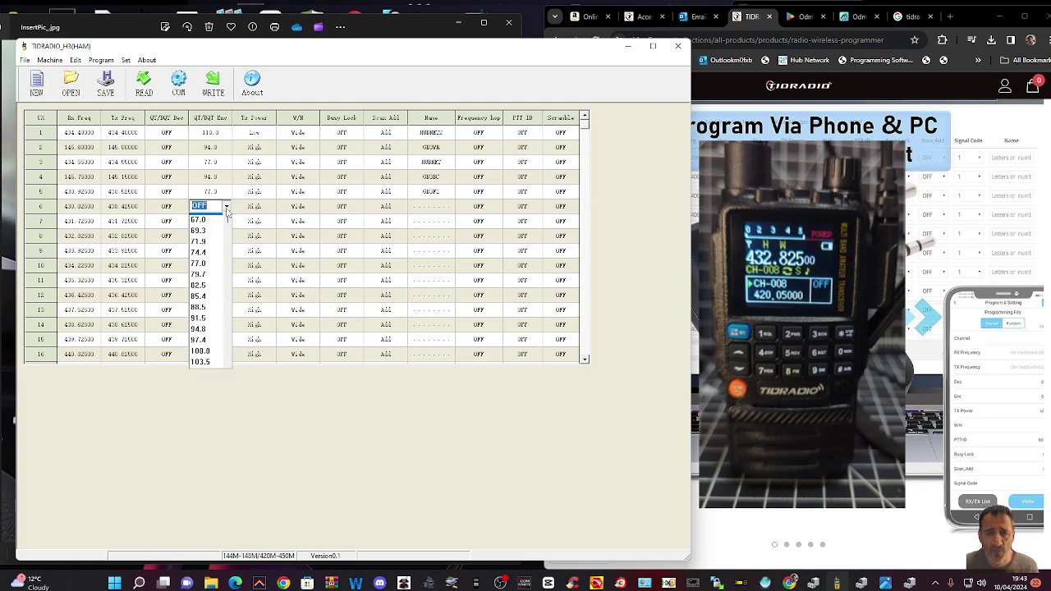
pyautogui.click(211, 272)
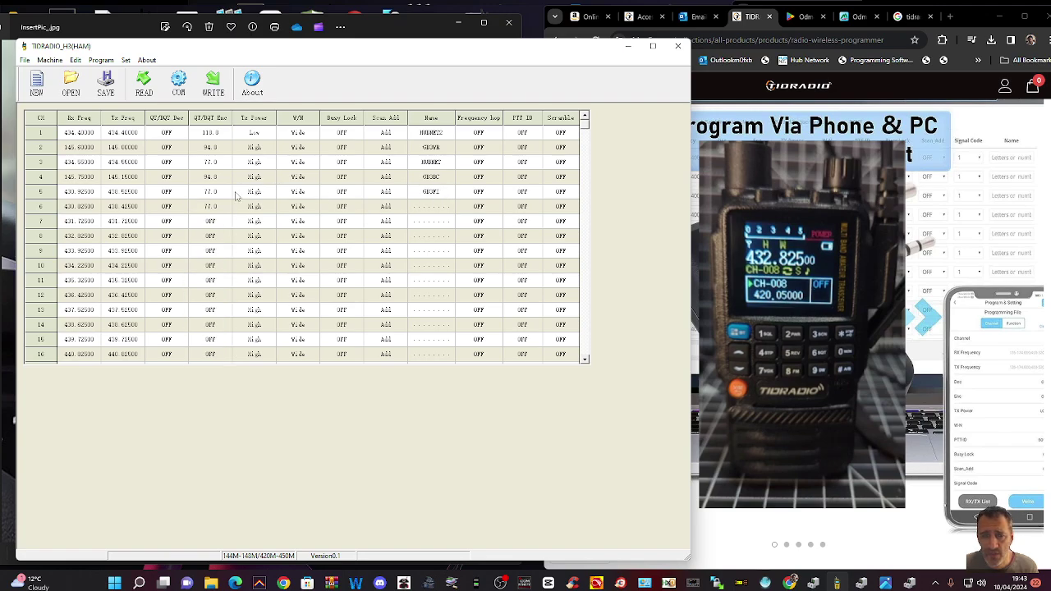
pyautogui.click(427, 205)
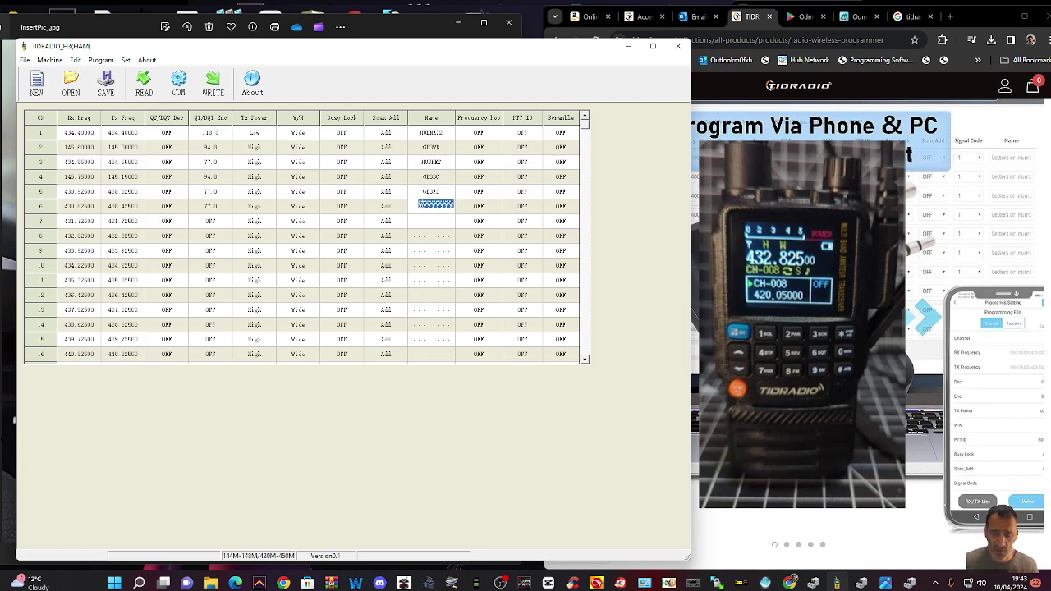
pyautogui.write('GB3')
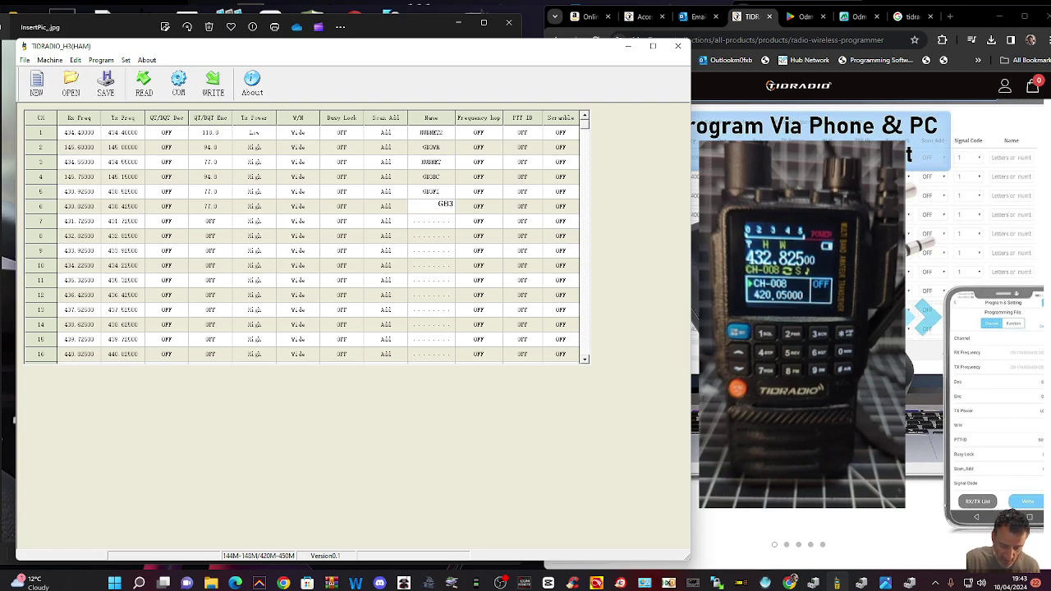
pyautogui.write('ZD')
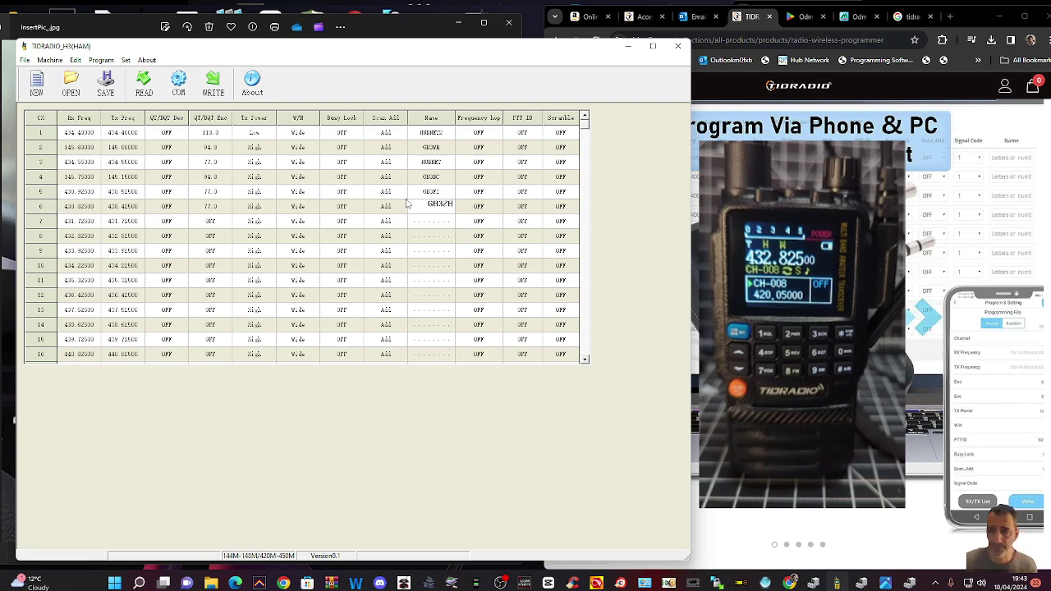
pyautogui.click(416, 266)
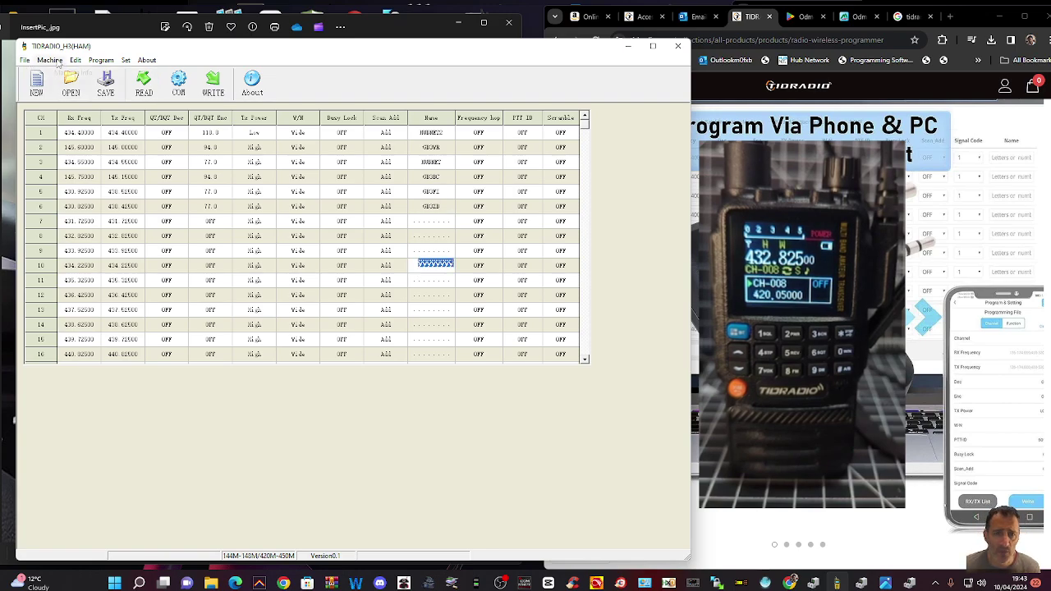
# - Open the radio's Optional Features settings and shift the dialog slightly within the window
pyautogui.moveTo(84, 63)
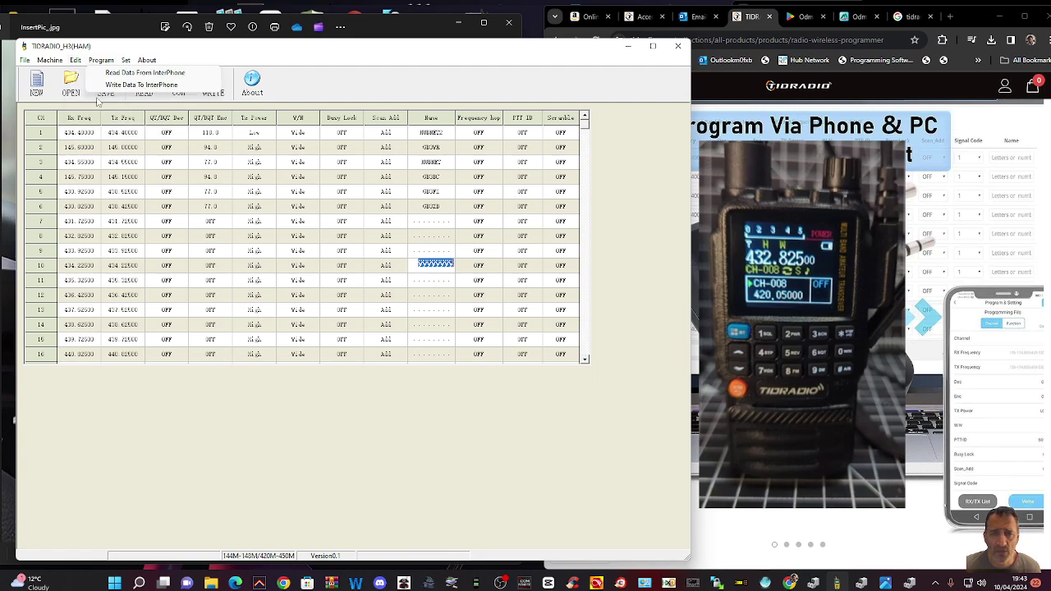
pyautogui.click(97, 85)
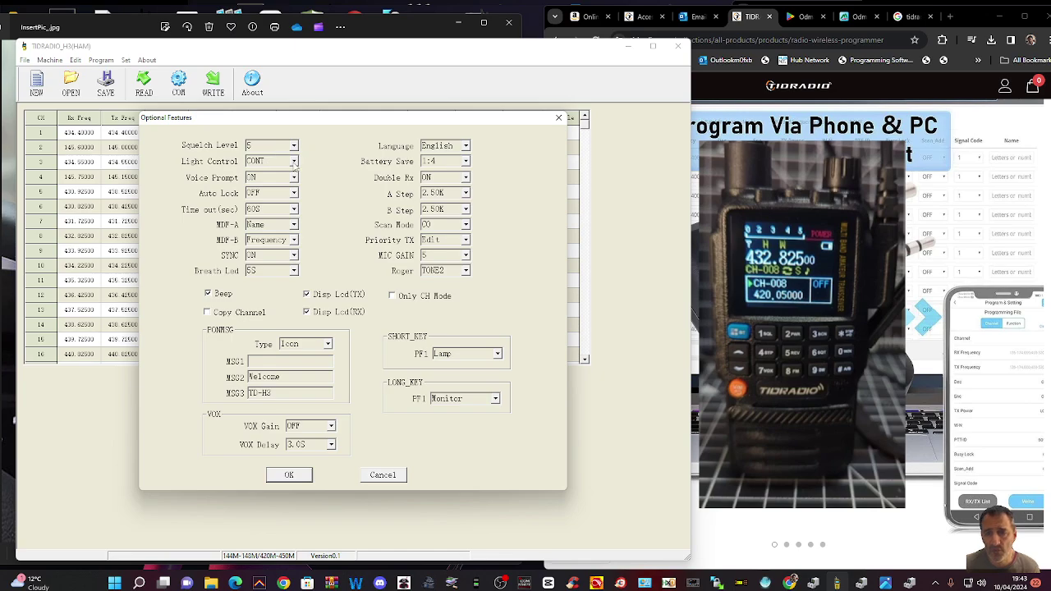
pyautogui.moveTo(308, 125)
pyautogui.mouseDown()
pyautogui.moveTo(334, 123)
pyautogui.moveTo(326, 117)
pyautogui.mouseUp()
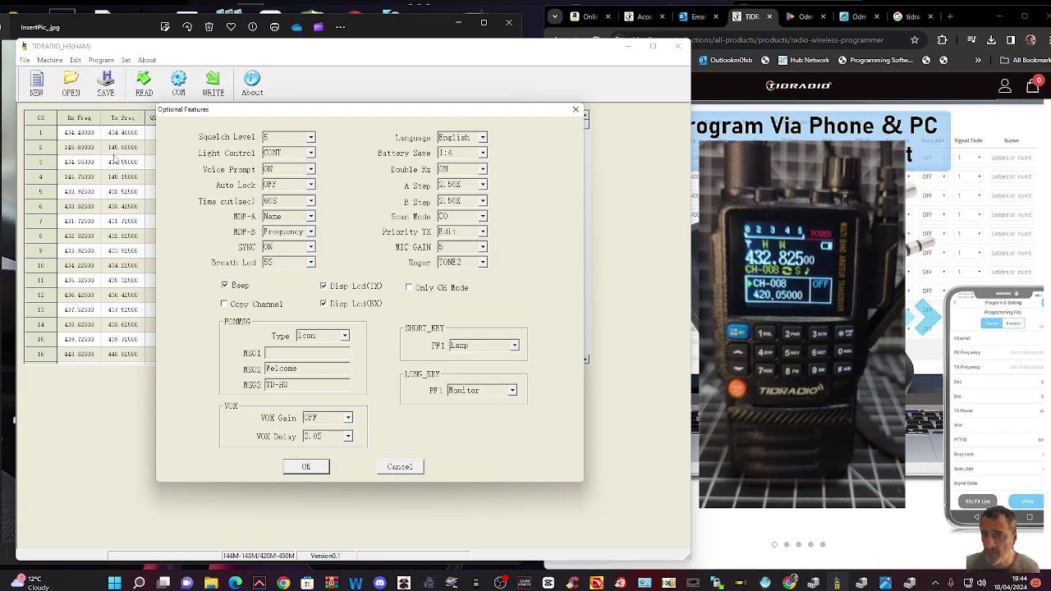
# - Examine the display mode choices offered for MDF-A and MDF-B in the Optional Features
pyautogui.click(312, 218)
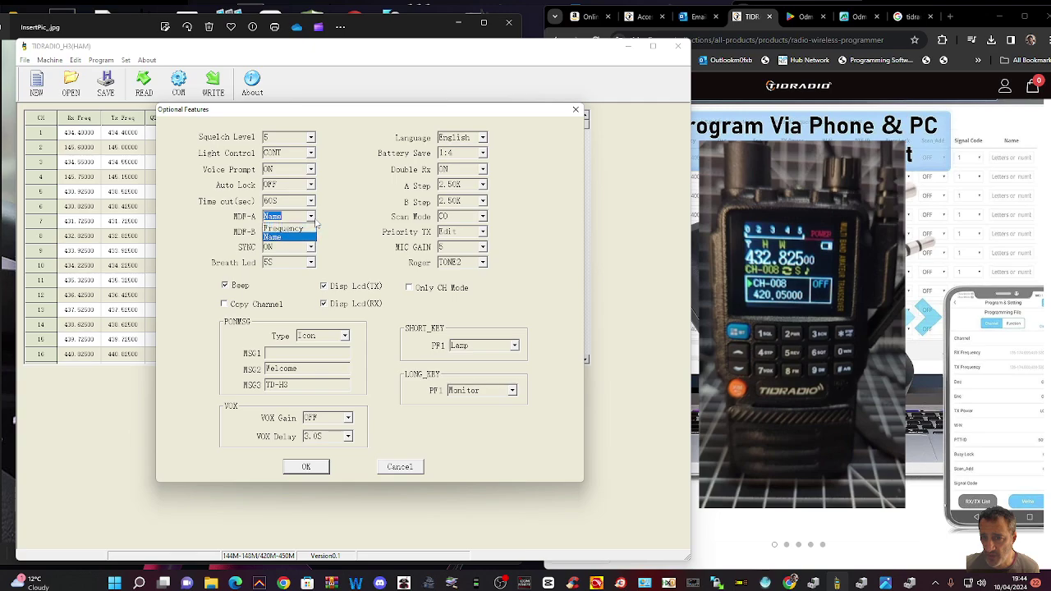
pyautogui.click(317, 226)
pyautogui.click(312, 232)
pyautogui.click(312, 232)
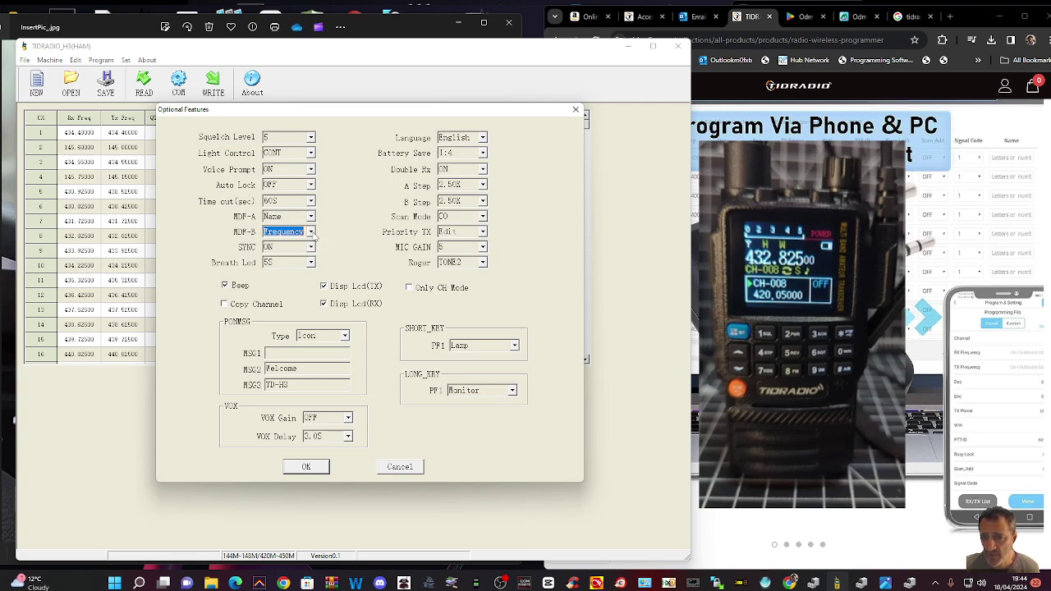
pyautogui.click(312, 232)
pyautogui.click(312, 232)
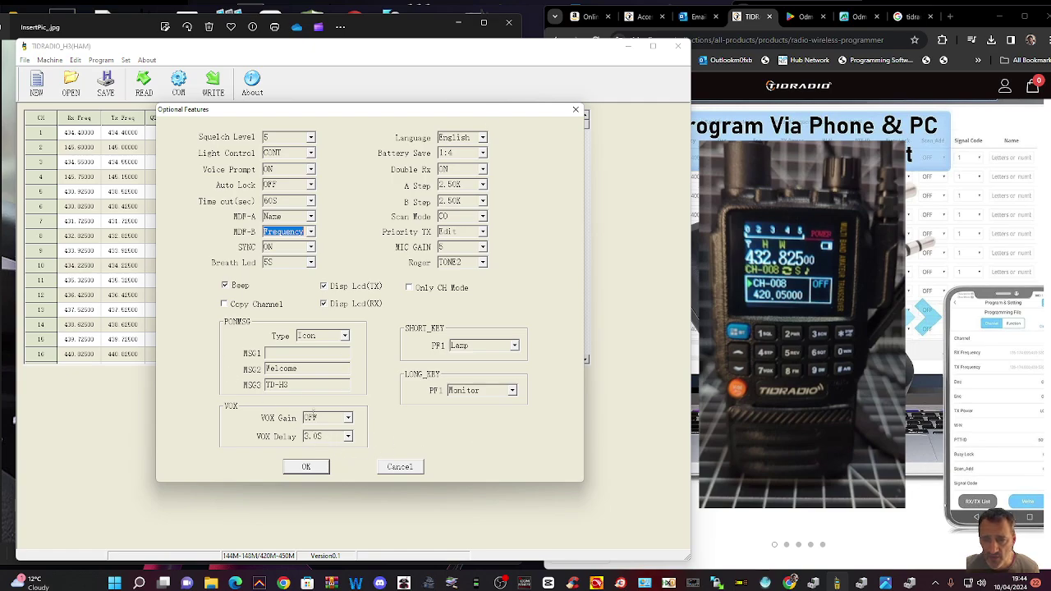
# - Enter HAMTECH as the MSG1 line of the power-on message
pyautogui.click(285, 353)
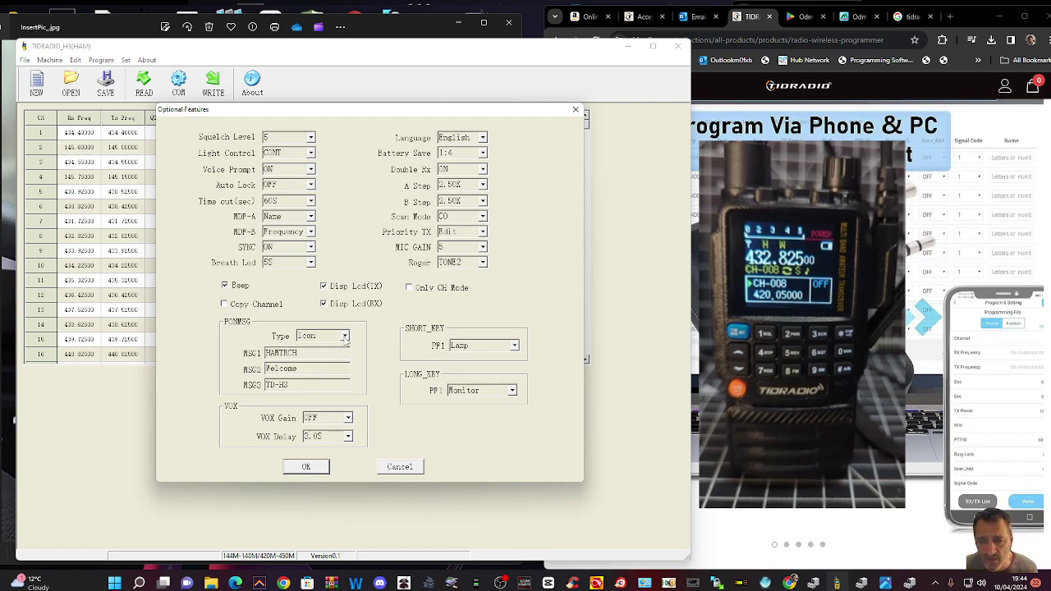
# - Examine the power-on message type choices, keep Icon, and accept the Optional Features settings
pyautogui.click(345, 336)
pyautogui.click(345, 337)
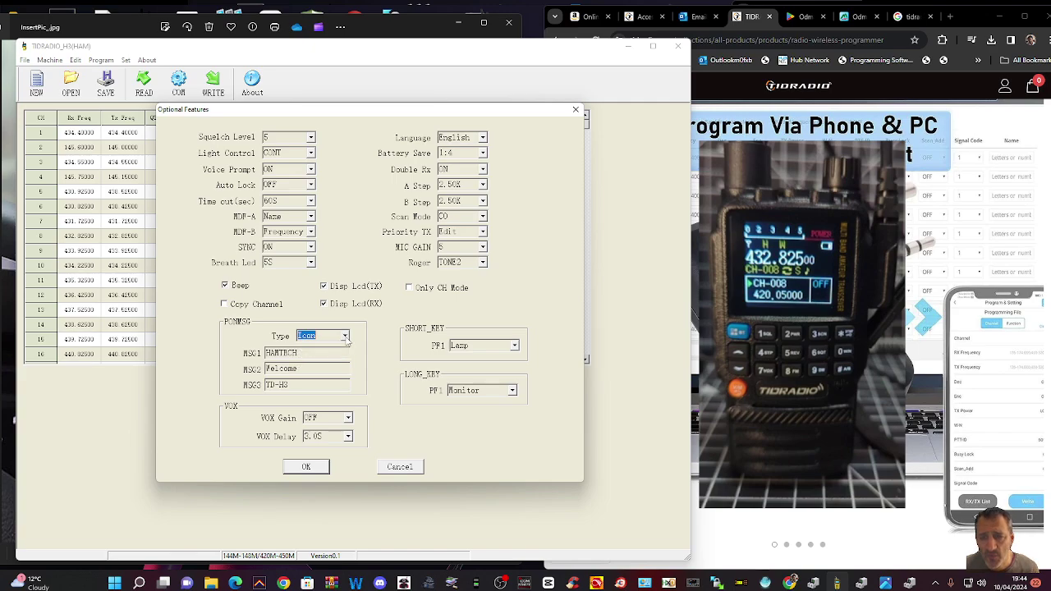
pyautogui.click(345, 336)
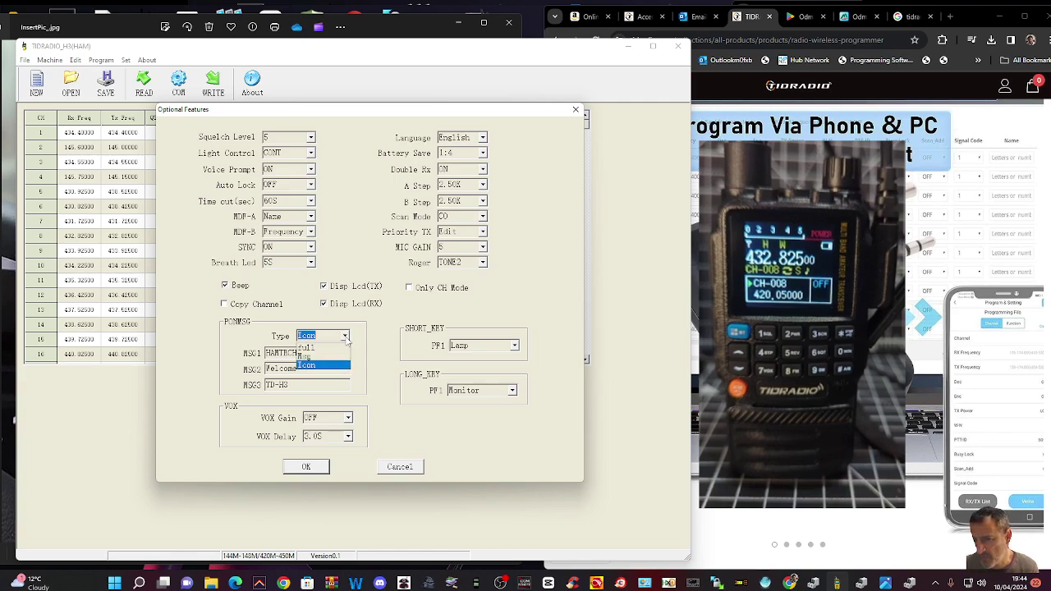
pyautogui.click(344, 339)
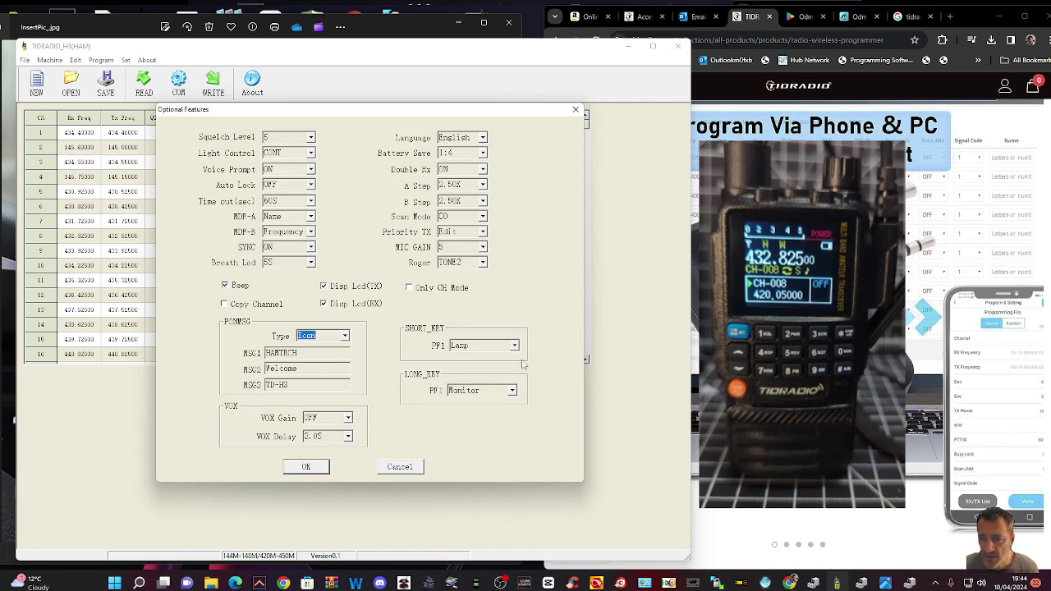
pyautogui.click(320, 468)
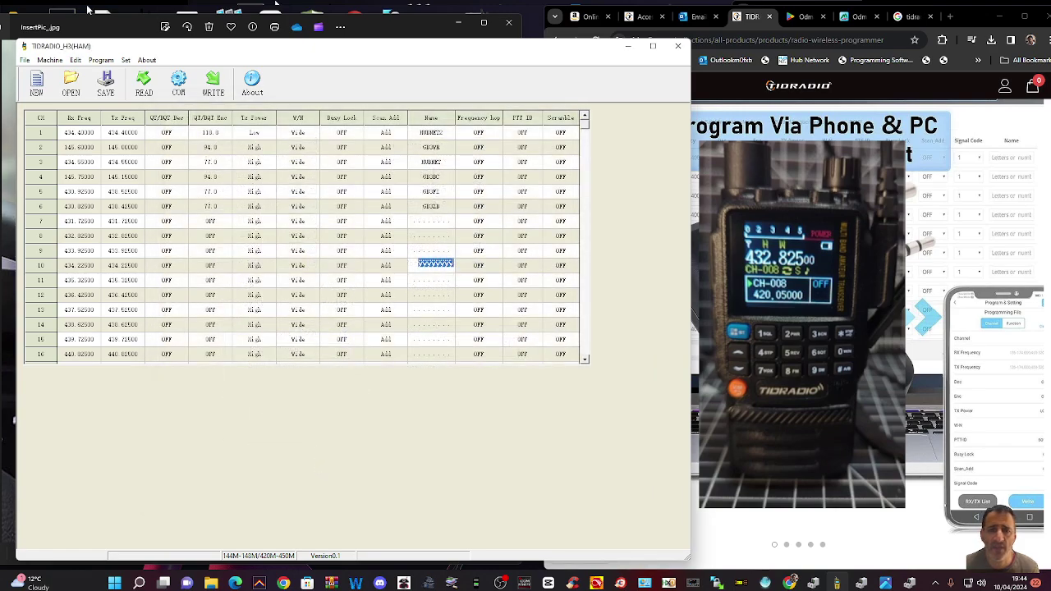
# - Write the programmed channels and settings to the radio without a password and acknowledge the completed transfer
pyautogui.click(96, 60)
pyautogui.click(115, 87)
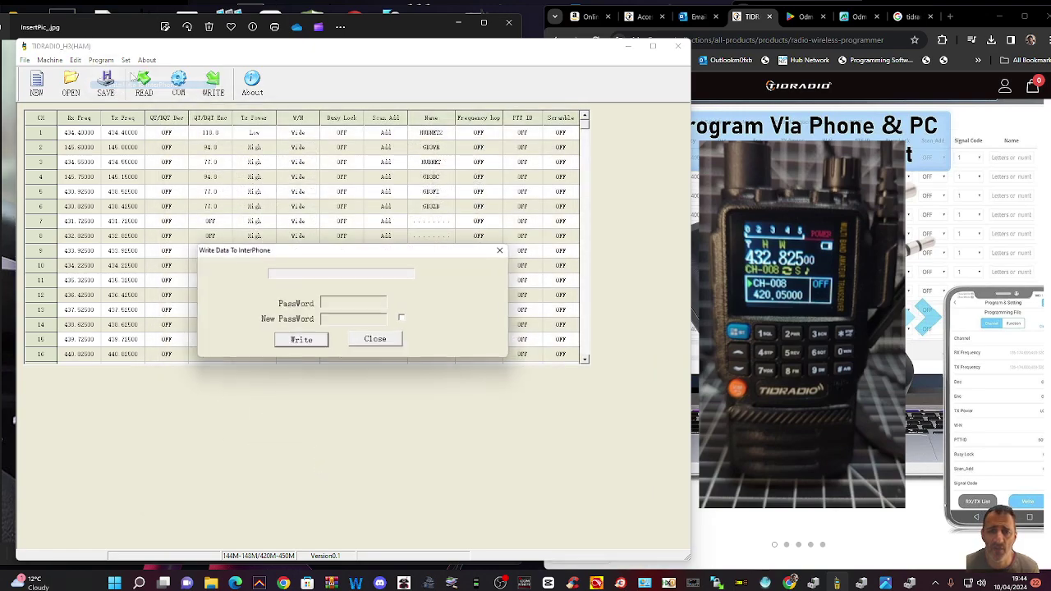
pyautogui.click(301, 339)
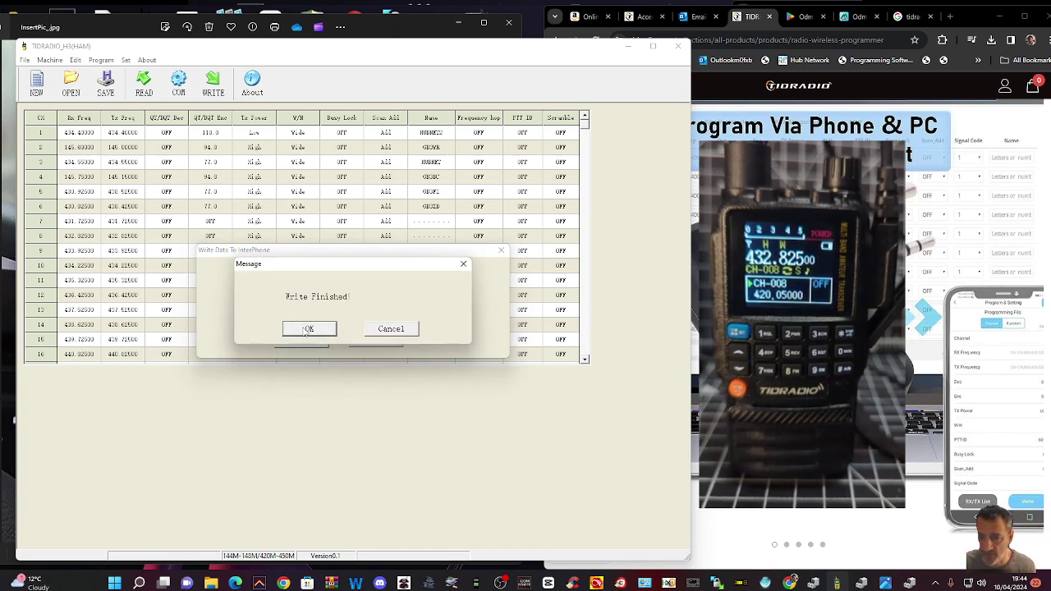
pyautogui.click(308, 328)
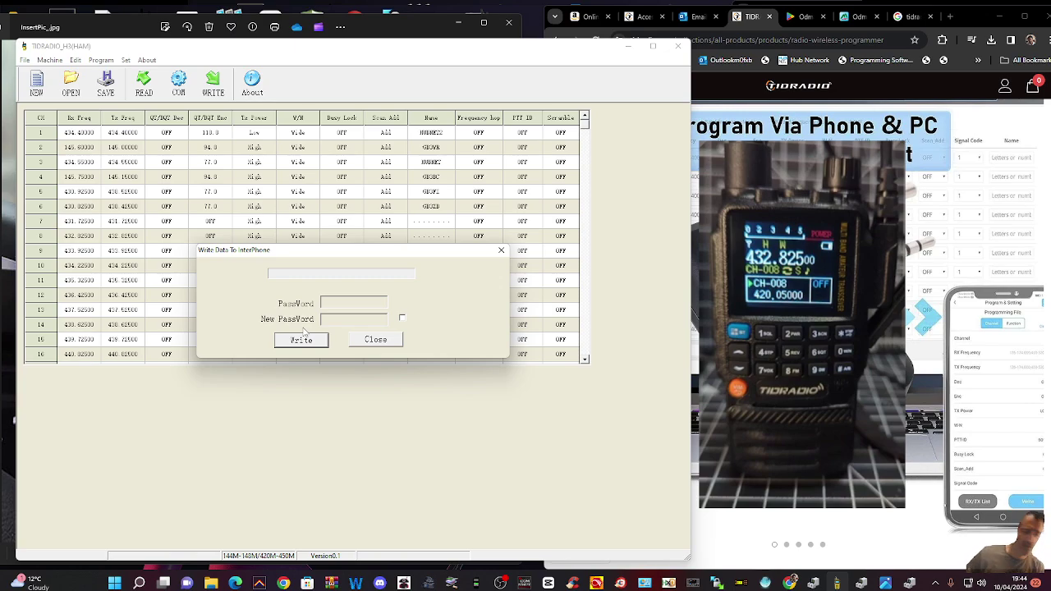
pyautogui.click(501, 584)
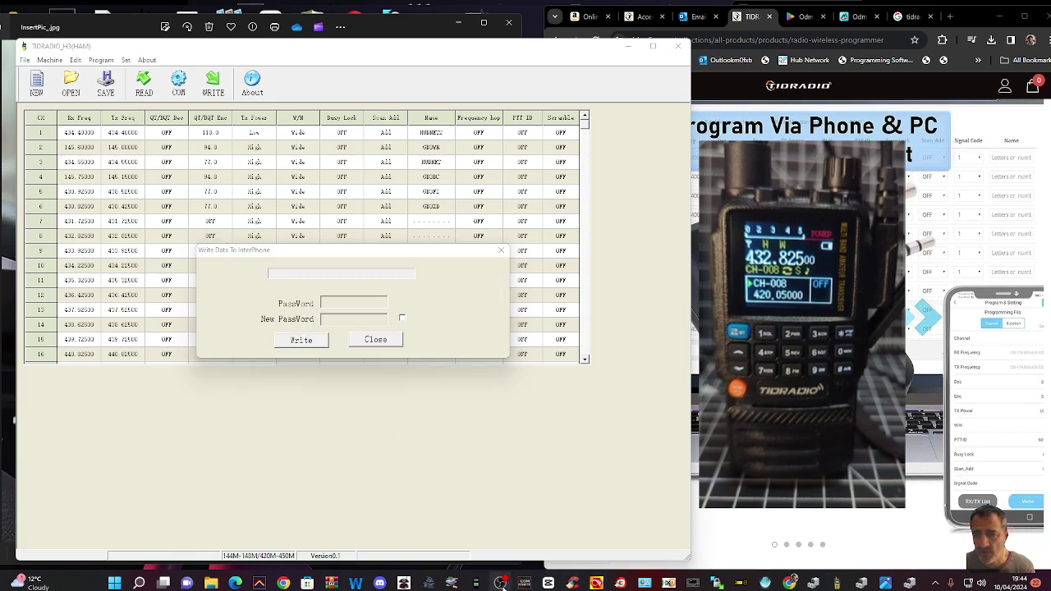